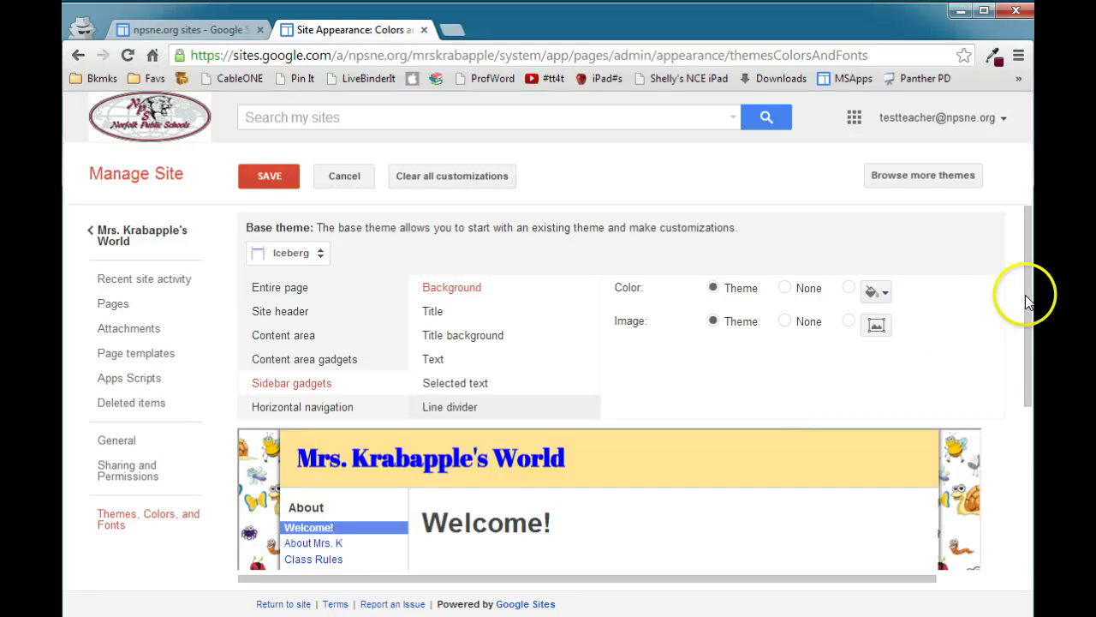
- Set the sidebar gadgets' background color to red and check the whole sidebar in the site preview
drag(1027, 295, 1014, 460)
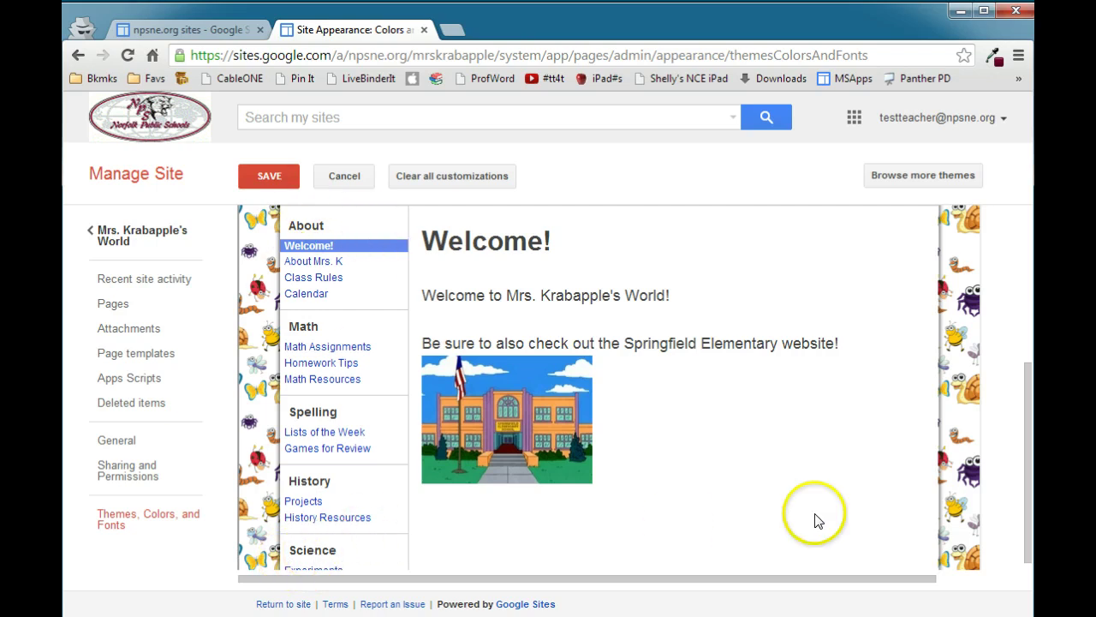
scroll(1029, 481, up, 1)
scroll(1027, 480, up, 2)
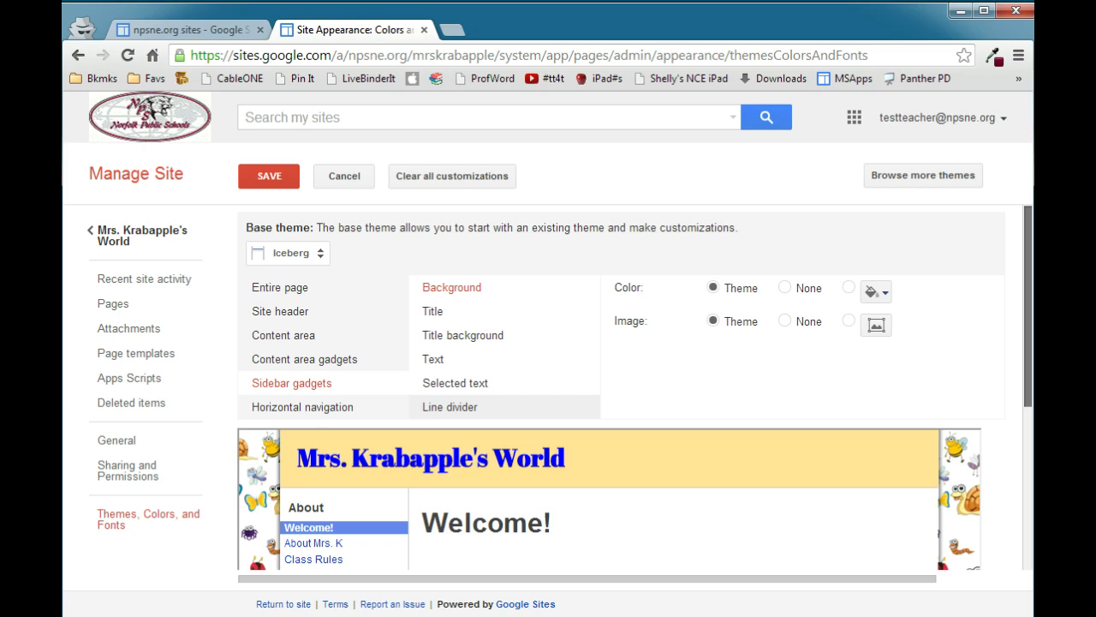
click(449, 284)
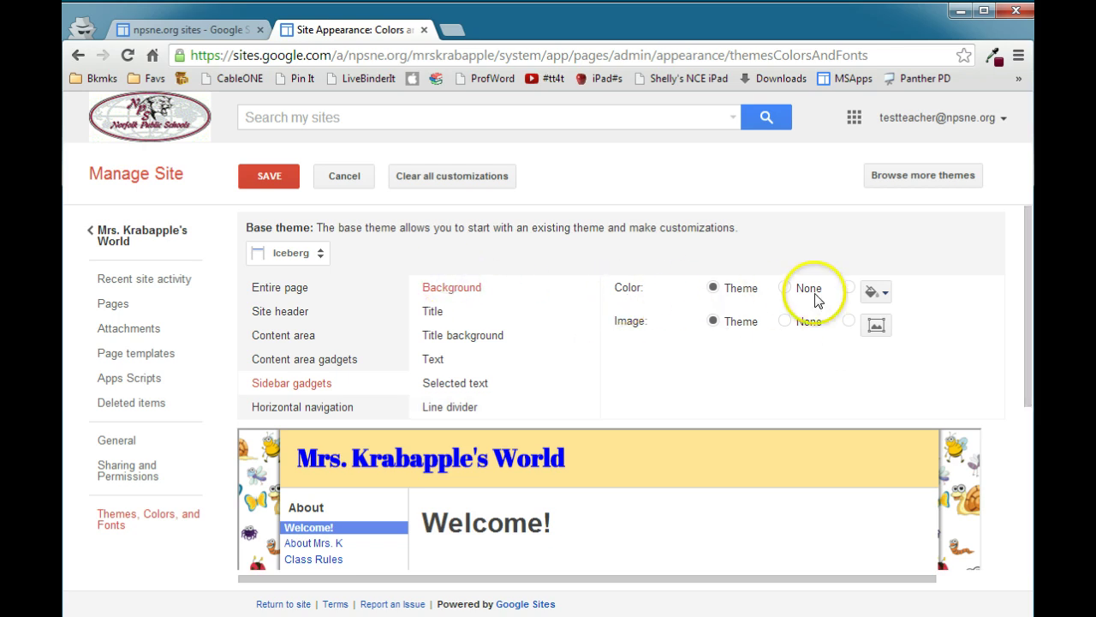
click(849, 289)
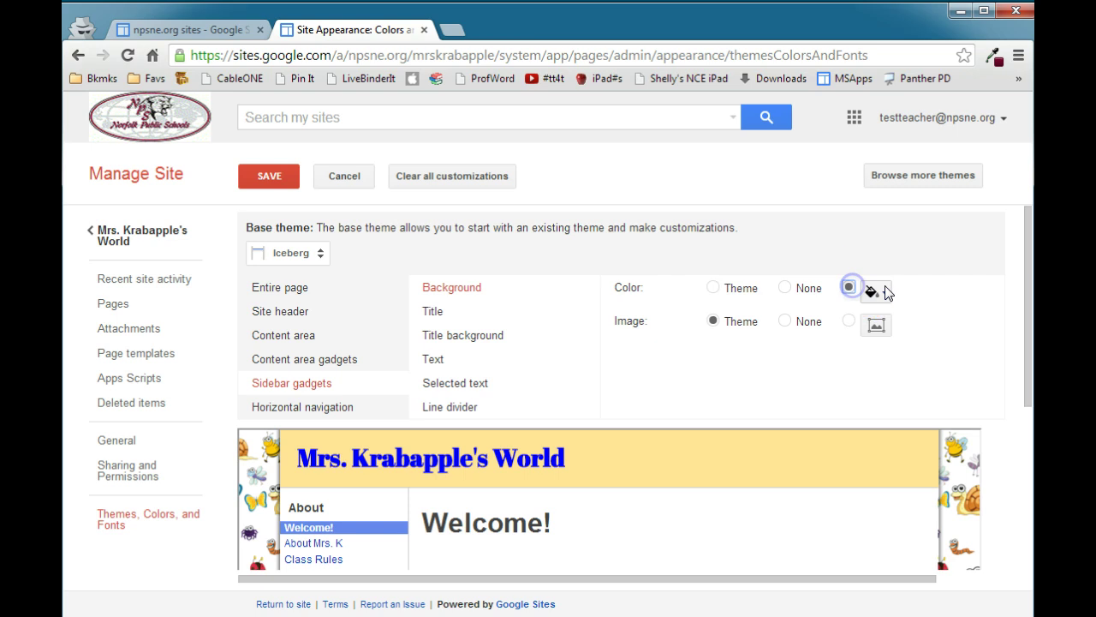
click(877, 292)
click(874, 334)
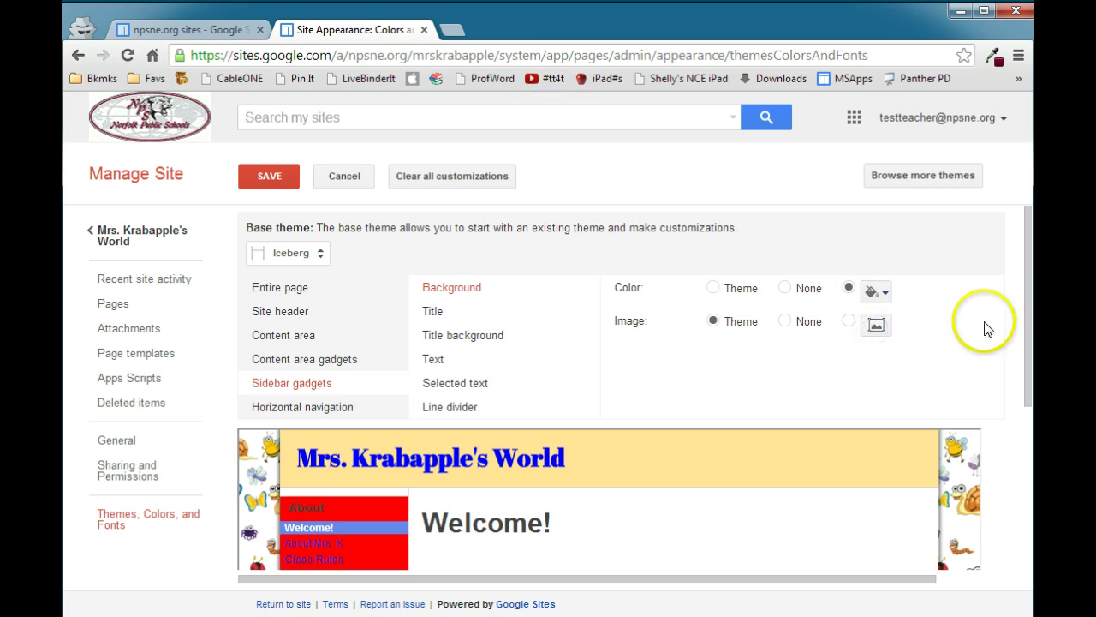
drag(1029, 289, 1032, 441)
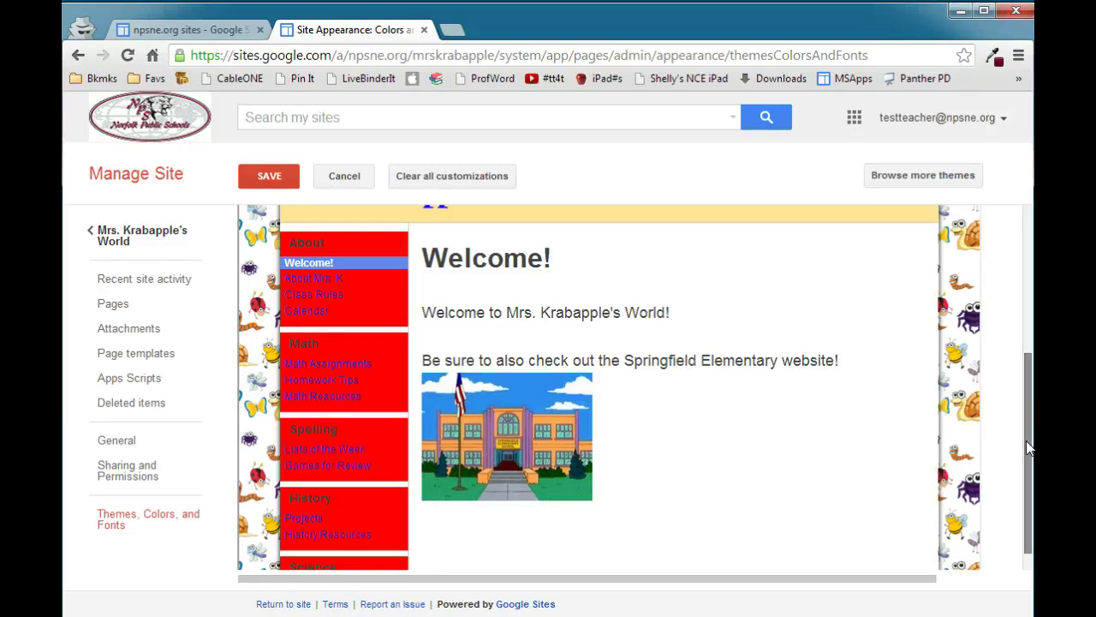
drag(1026, 440, 1026, 296)
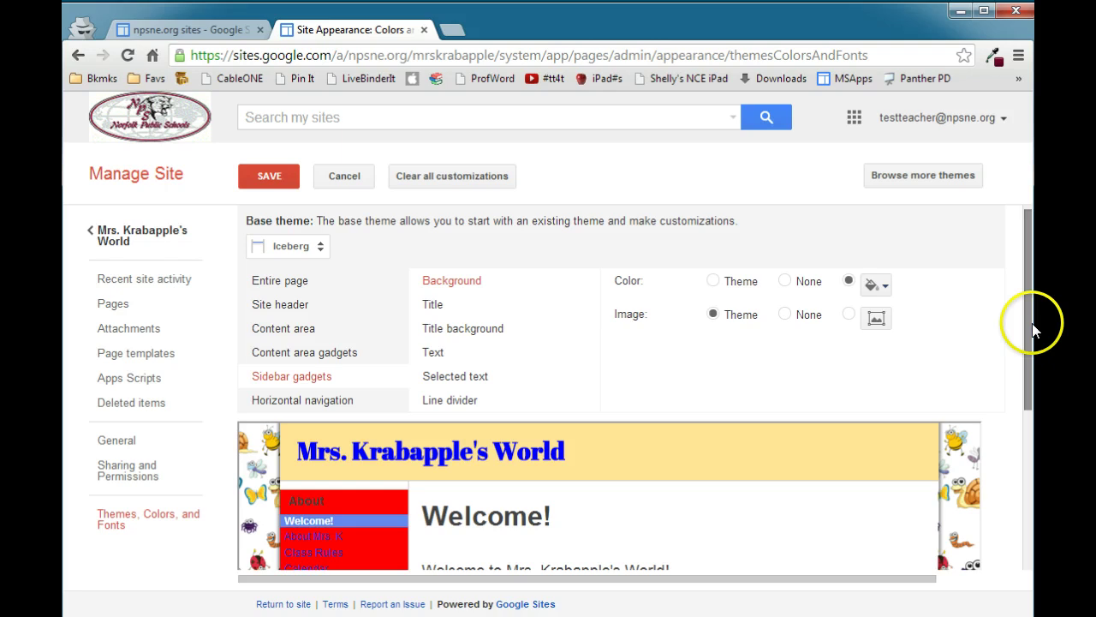
drag(1027, 332, 1028, 464)
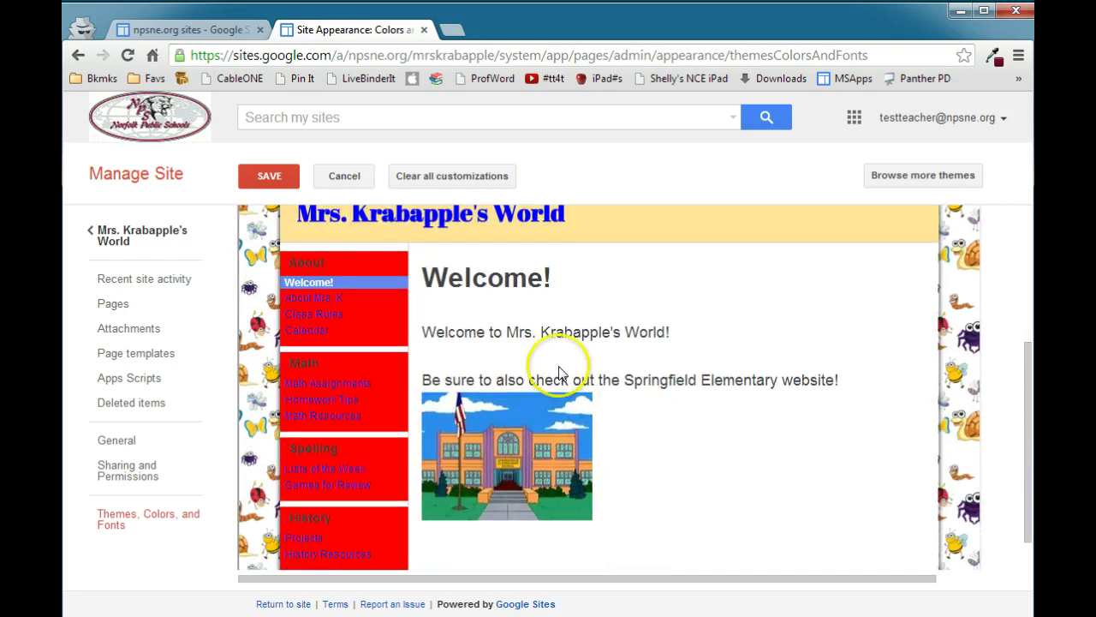
drag(1030, 418, 1029, 291)
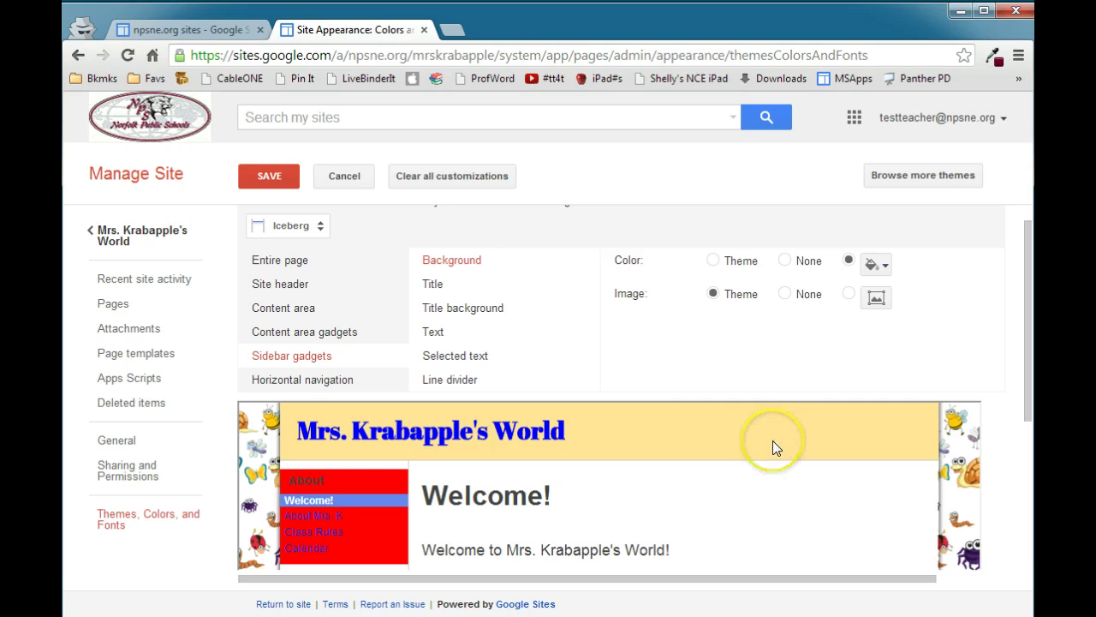
- Change the sidebar gadgets' background color to the light yellow-orange that matches the site header
click(875, 264)
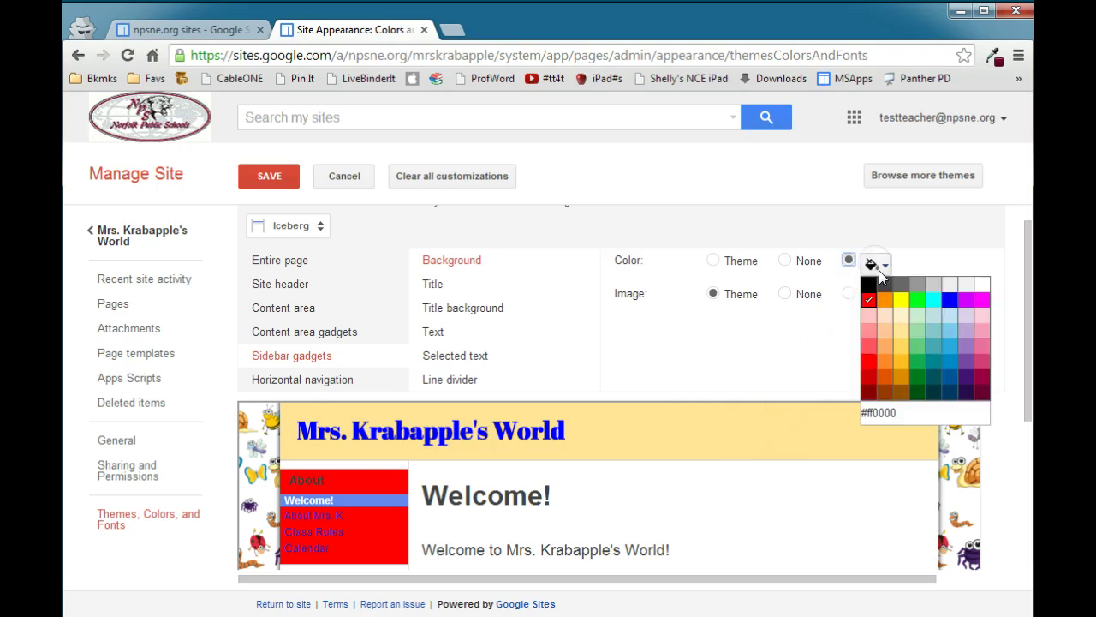
click(901, 332)
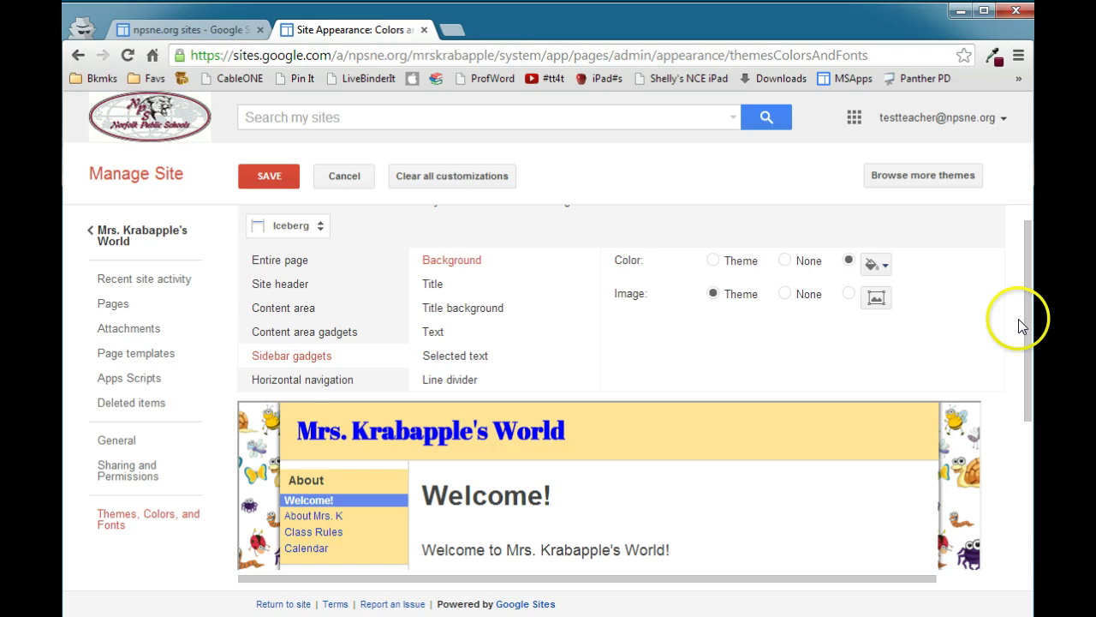
mouse_move(1029, 322)
mouse_down()
mouse_move(1018, 467)
mouse_move(1023, 309)
mouse_up()
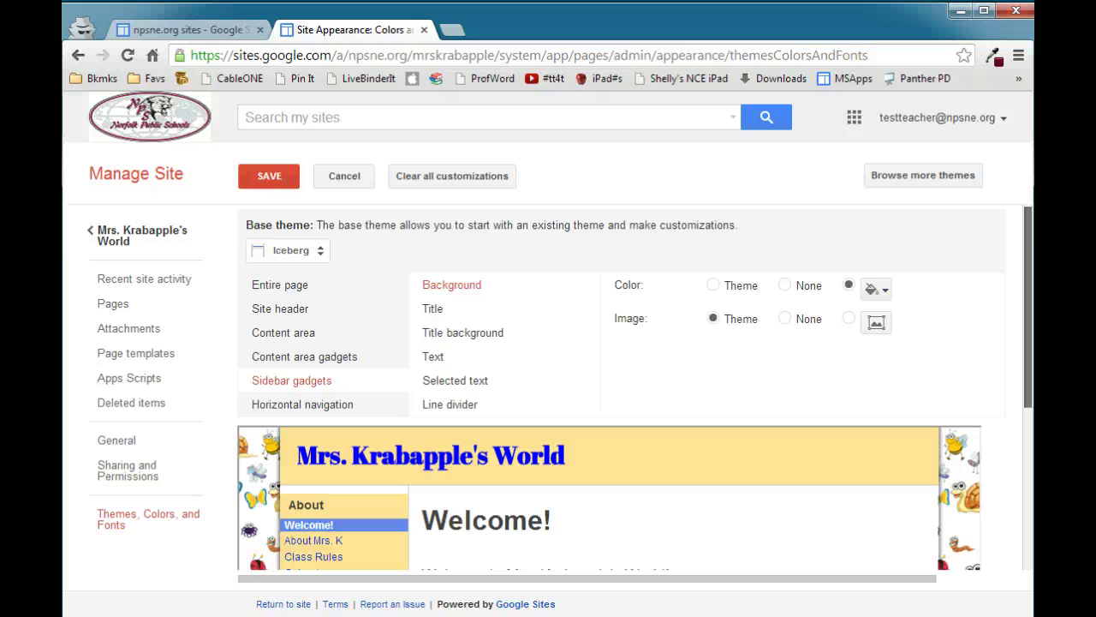
- Set the bugs image from the Backgrounds folder as the sidebar gadgets' background image
click(848, 320)
click(876, 323)
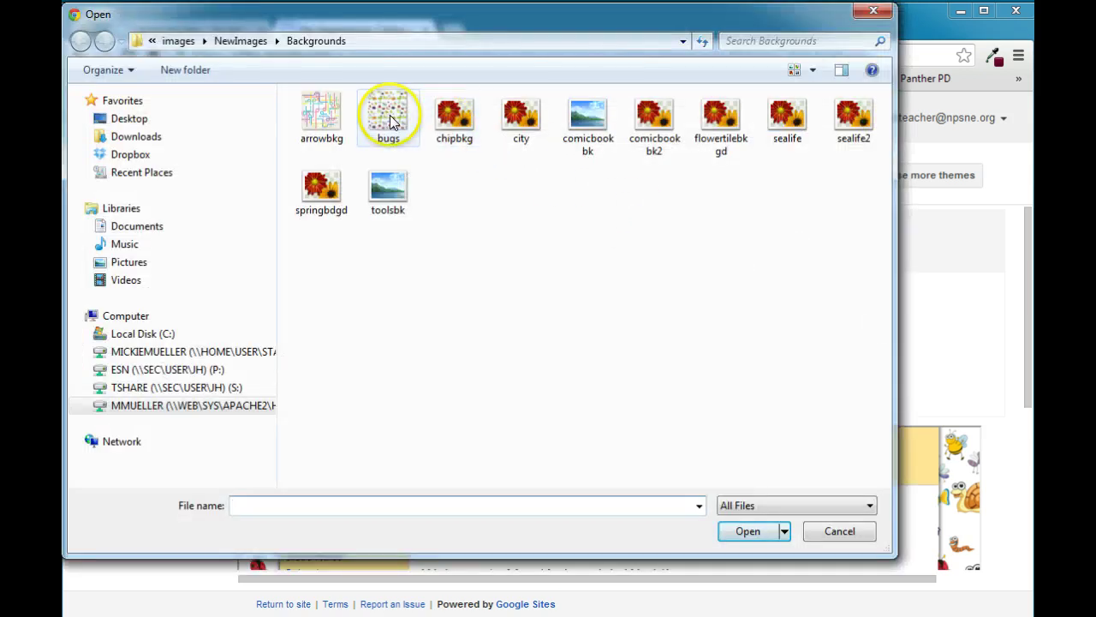
click(381, 113)
click(748, 532)
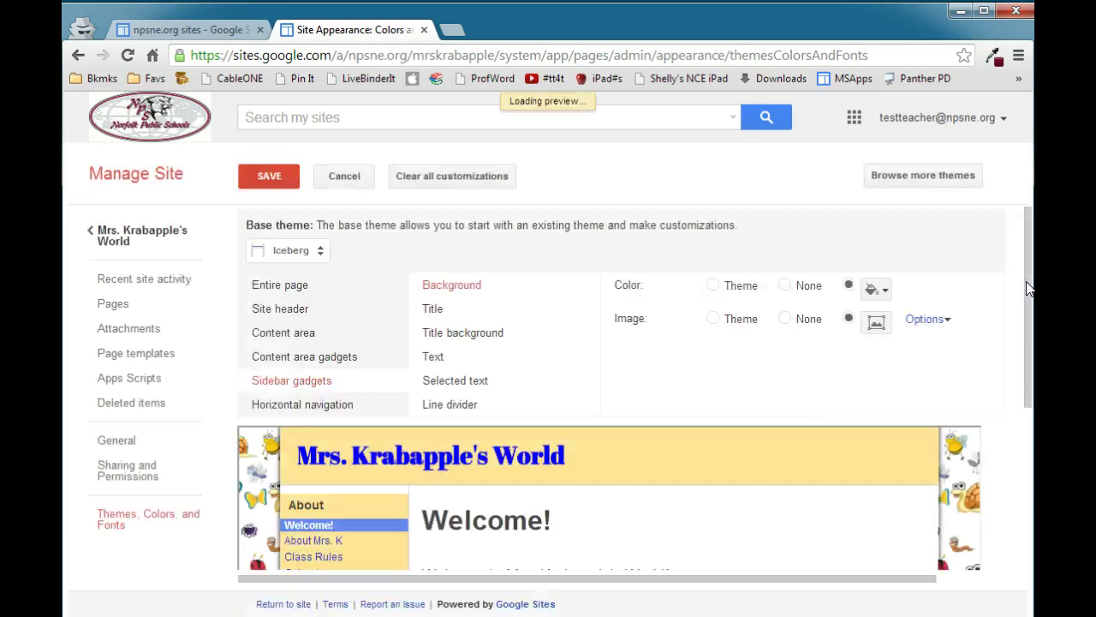
drag(1024, 283, 1023, 310)
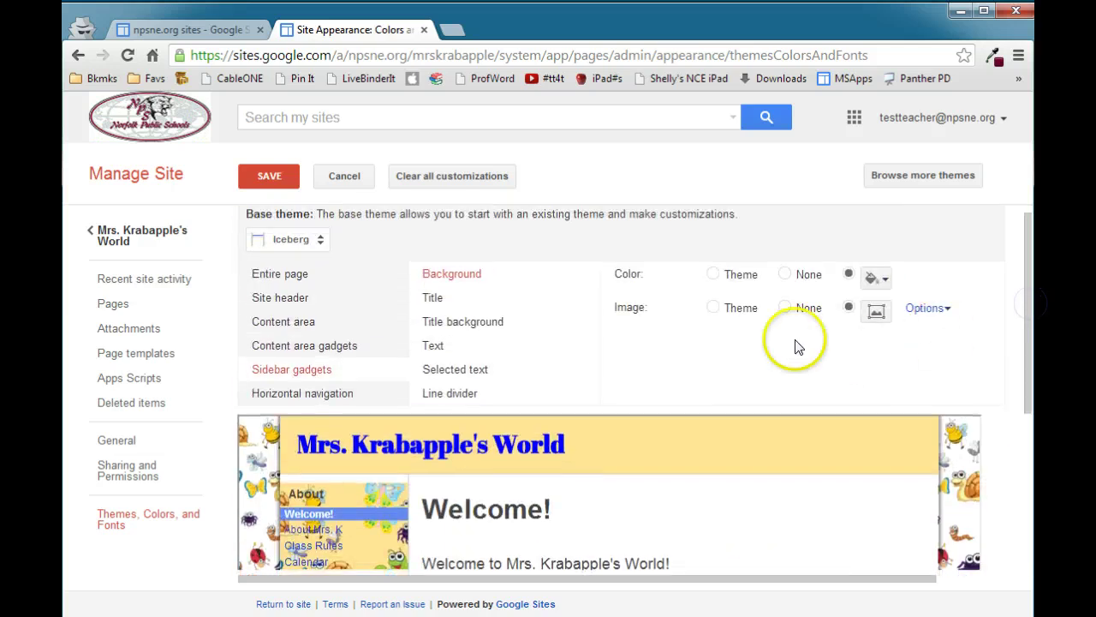
- Reset the sidebar gadgets' background image and color to Theme
click(714, 308)
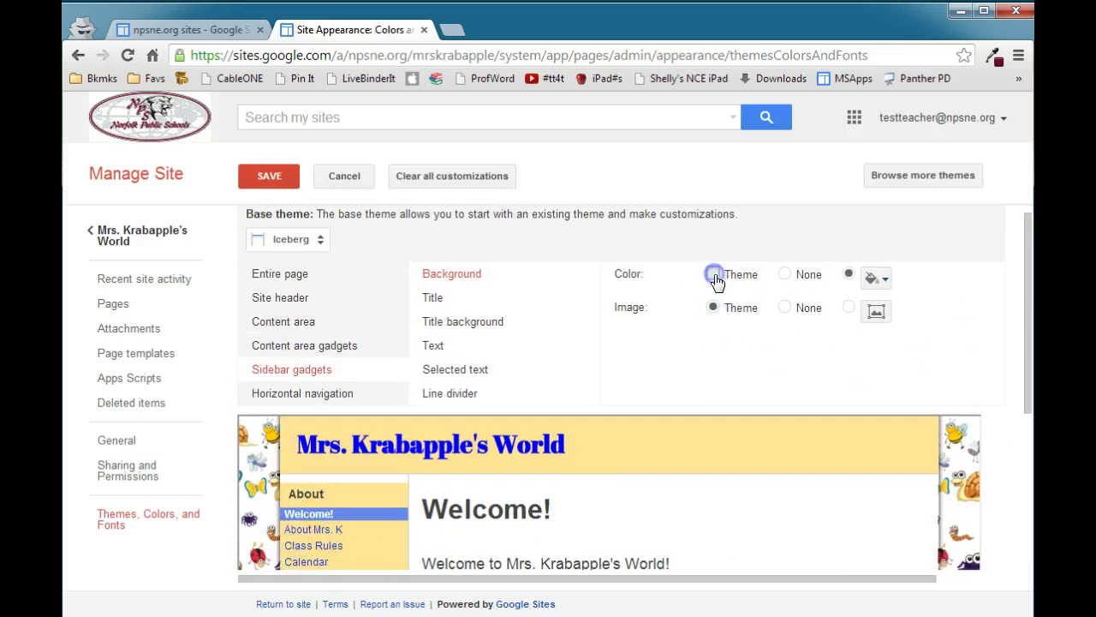
click(715, 274)
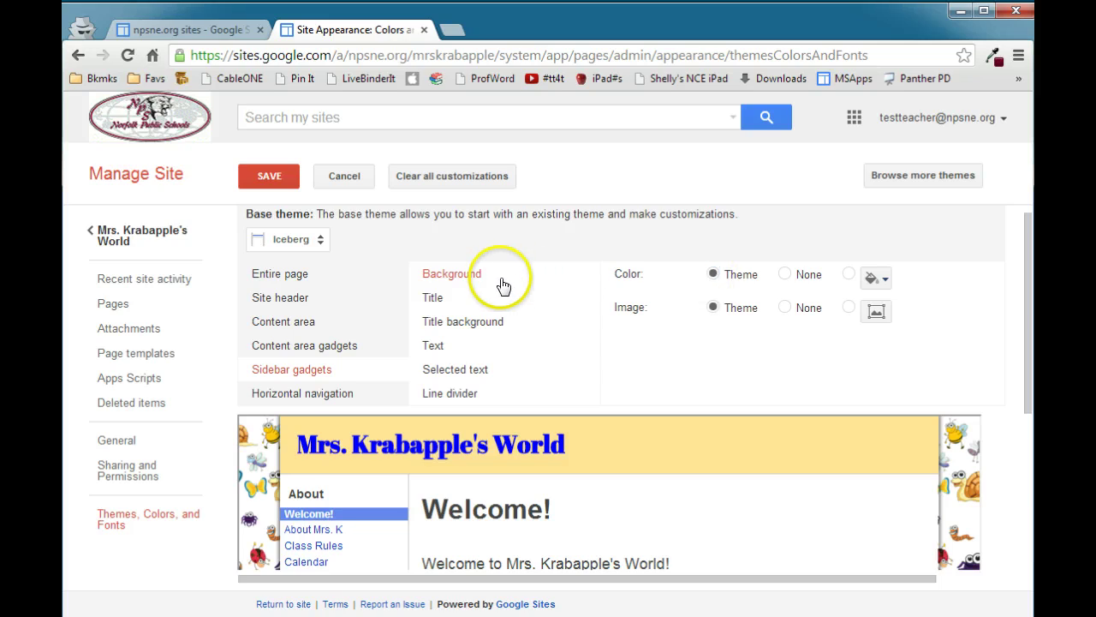
- Set the sidebar gadgets' title font, trying Abril Fatface and settling on Aclonica
click(441, 299)
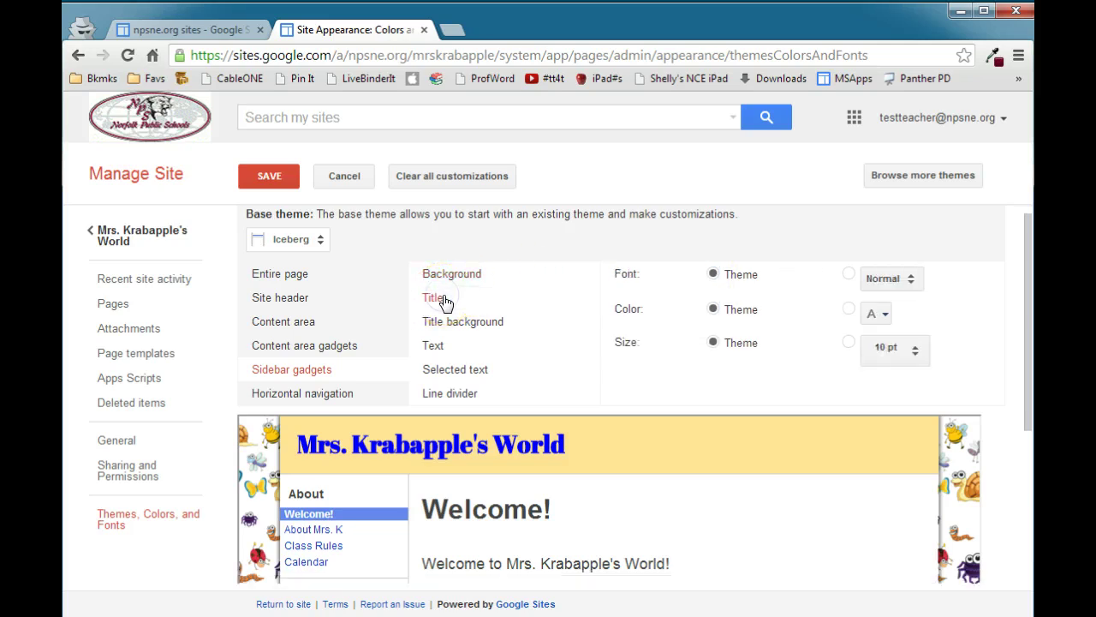
drag(1023, 262, 1015, 382)
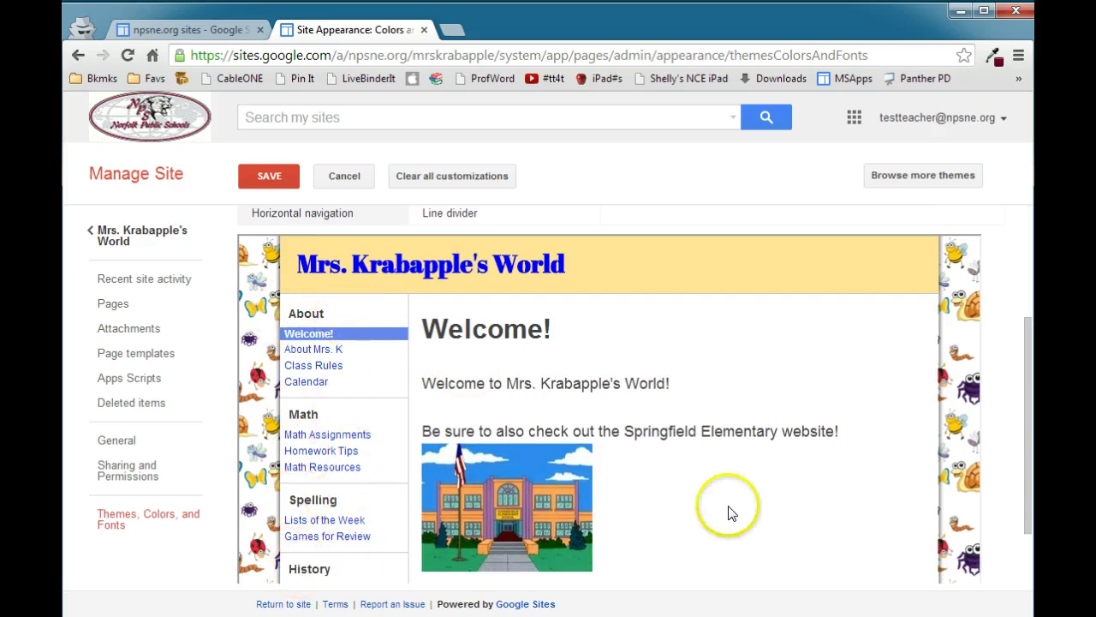
drag(1028, 399, 1027, 287)
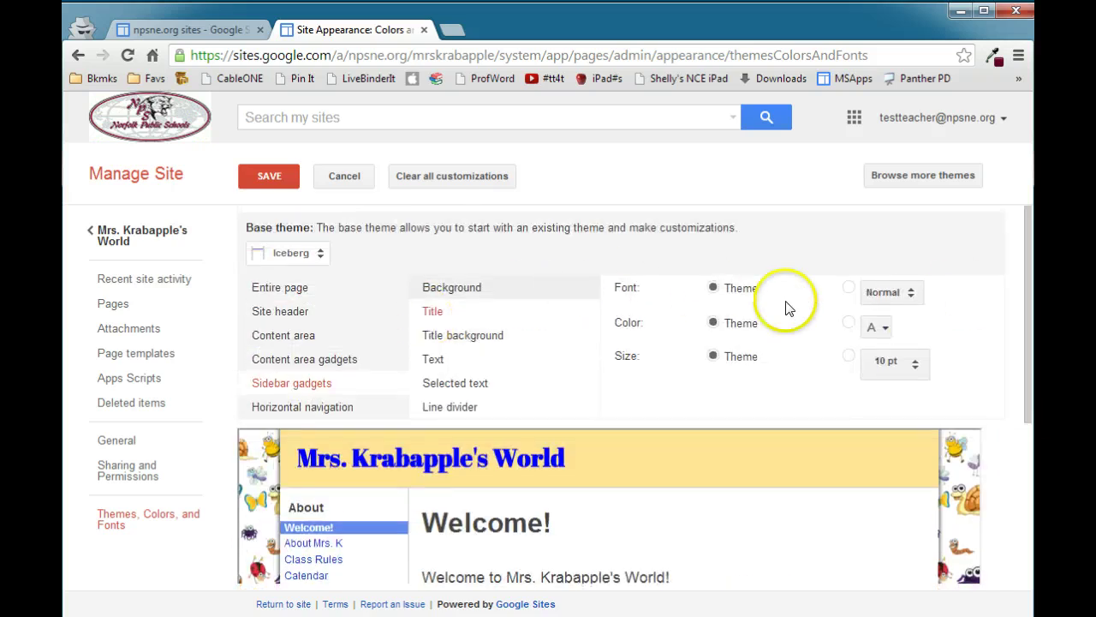
click(876, 291)
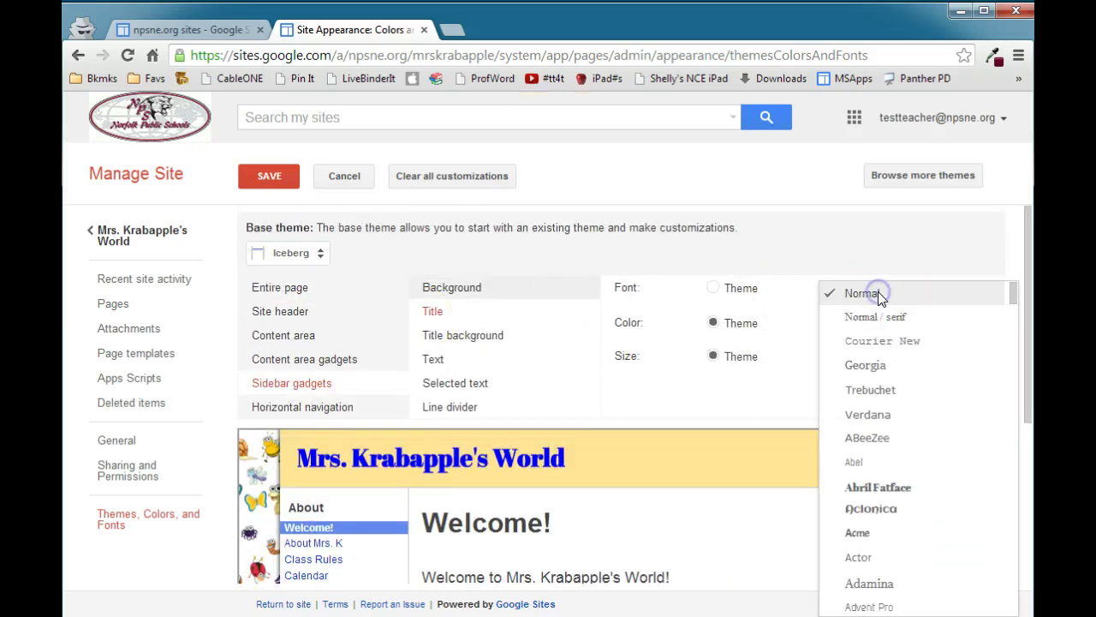
click(873, 495)
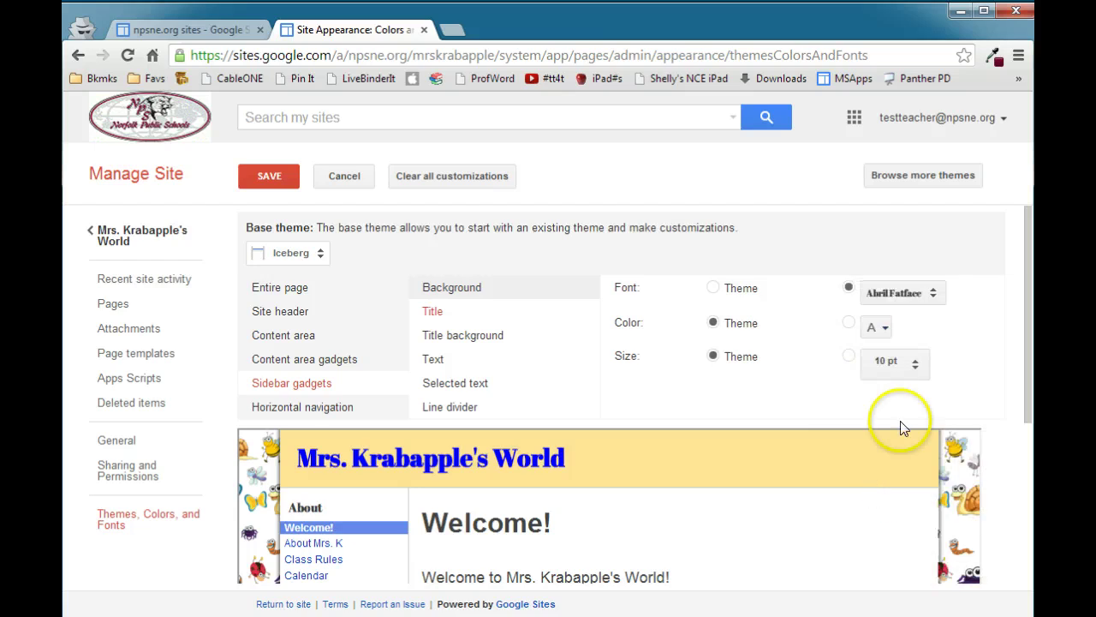
click(891, 293)
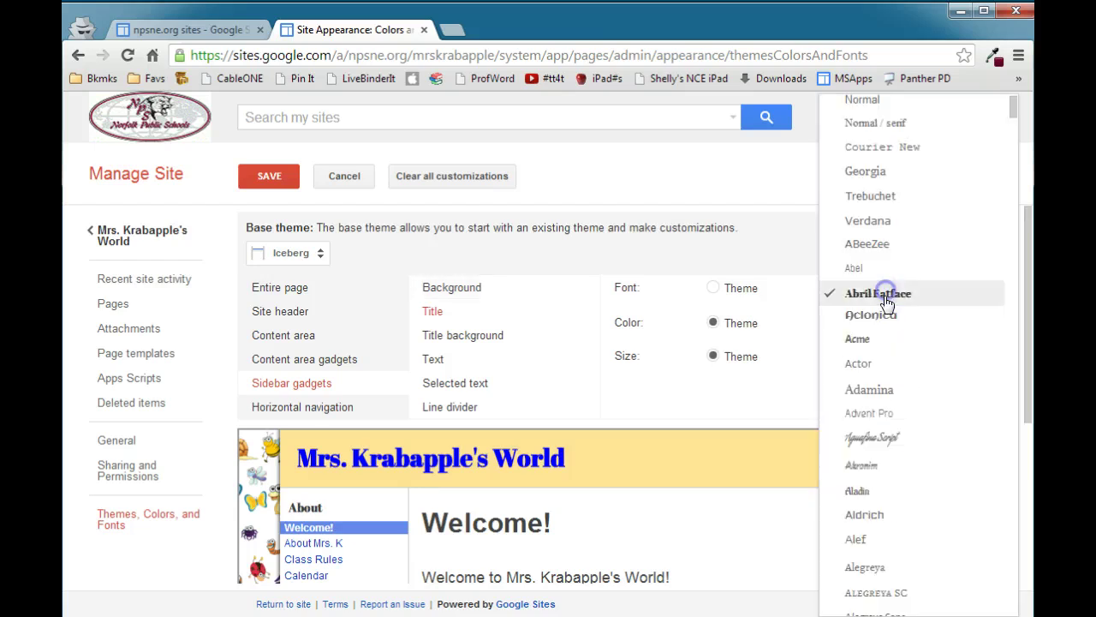
click(857, 319)
drag(1029, 312, 1092, 436)
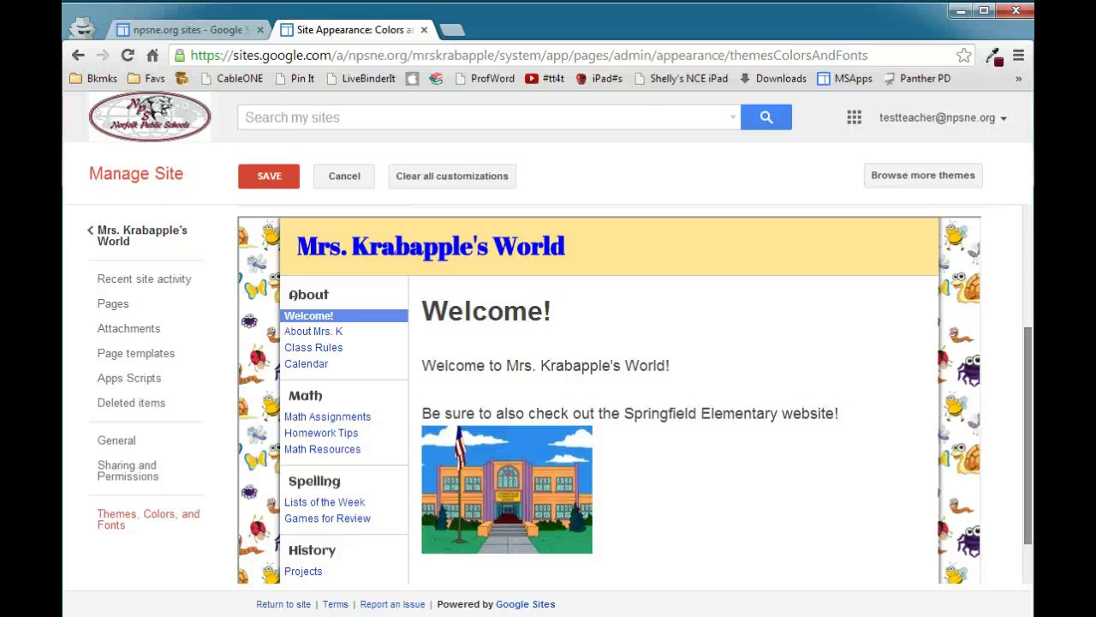
scroll(1032, 447, up, 2)
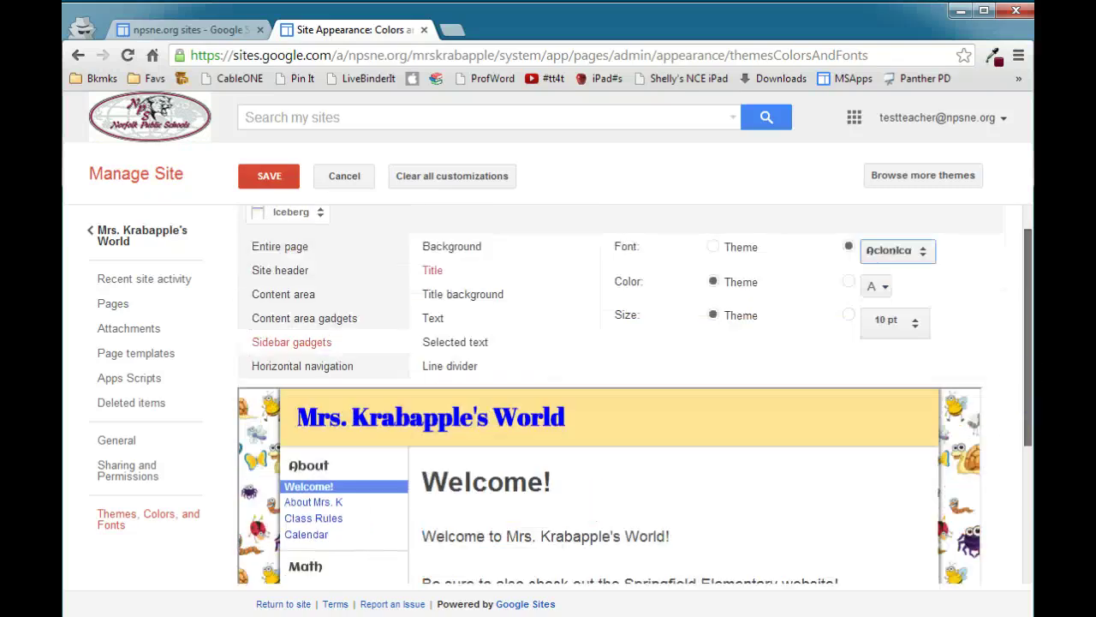
- Set the sidebar gadgets' title color, trying blue and settling on red, and check the titles in the preview
click(882, 312)
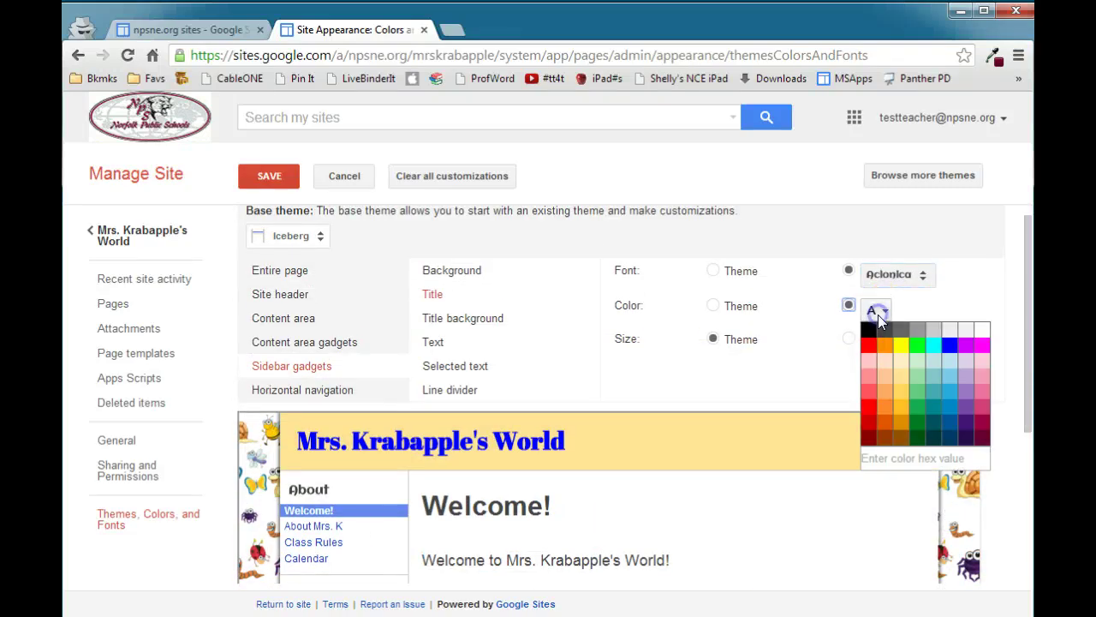
click(946, 346)
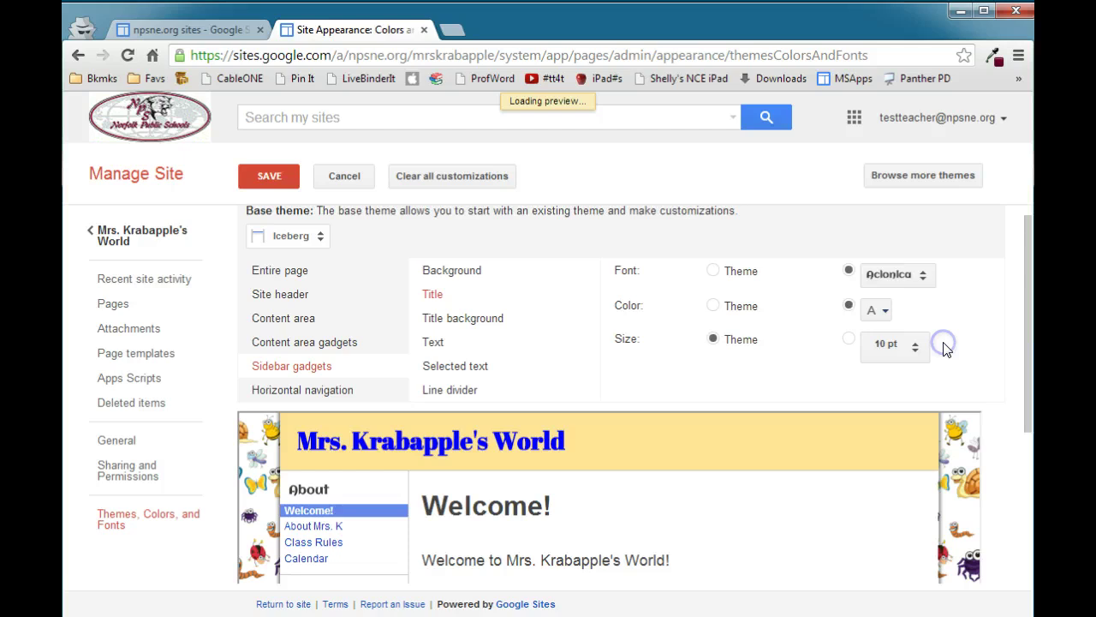
click(877, 308)
click(872, 345)
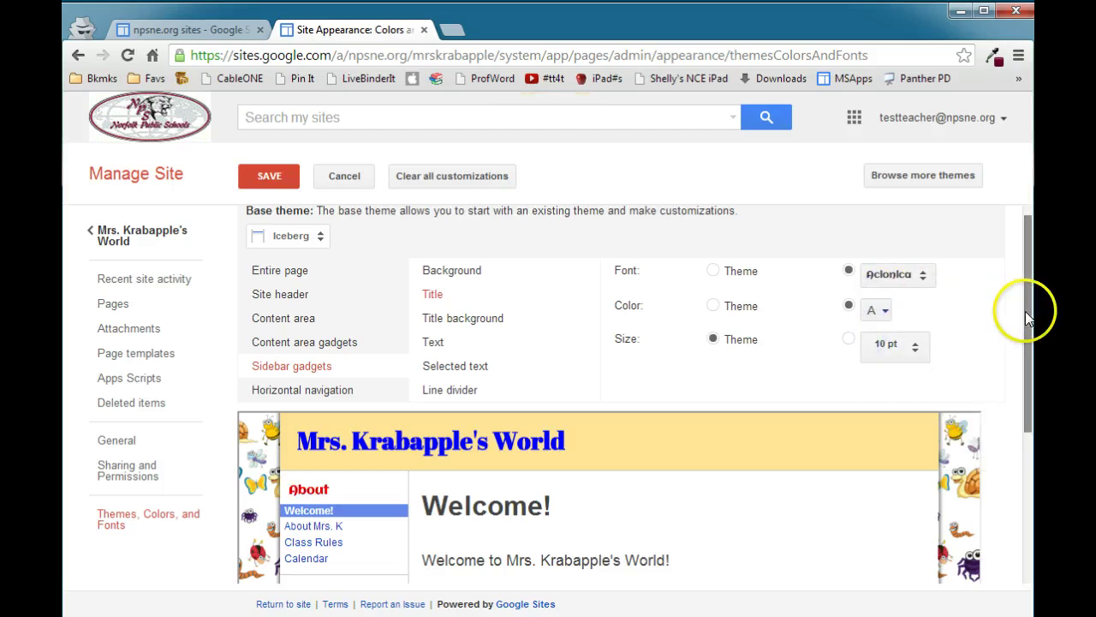
drag(1025, 311, 1030, 397)
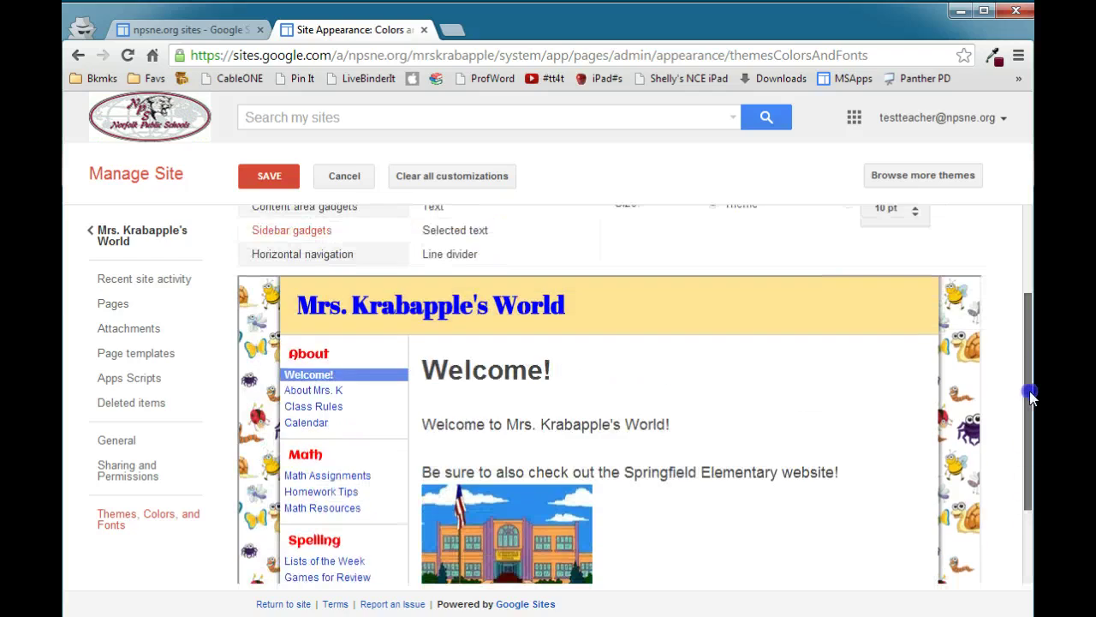
drag(1033, 378, 1034, 310)
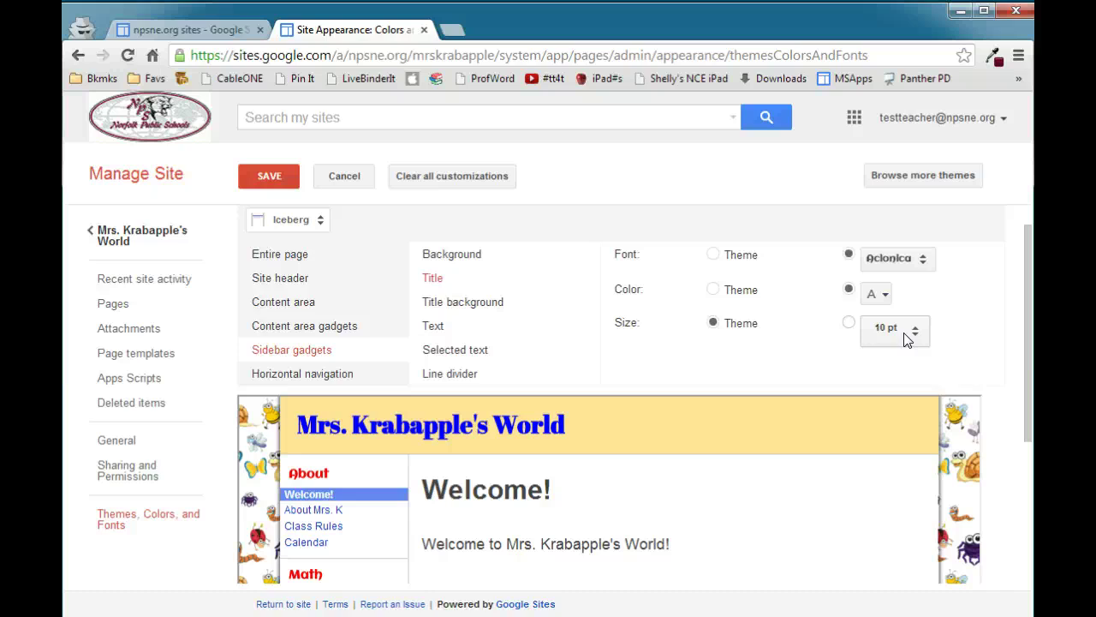
- Set the sidebar gadgets' title background color to the light yellow-orange that matches the site header
click(480, 304)
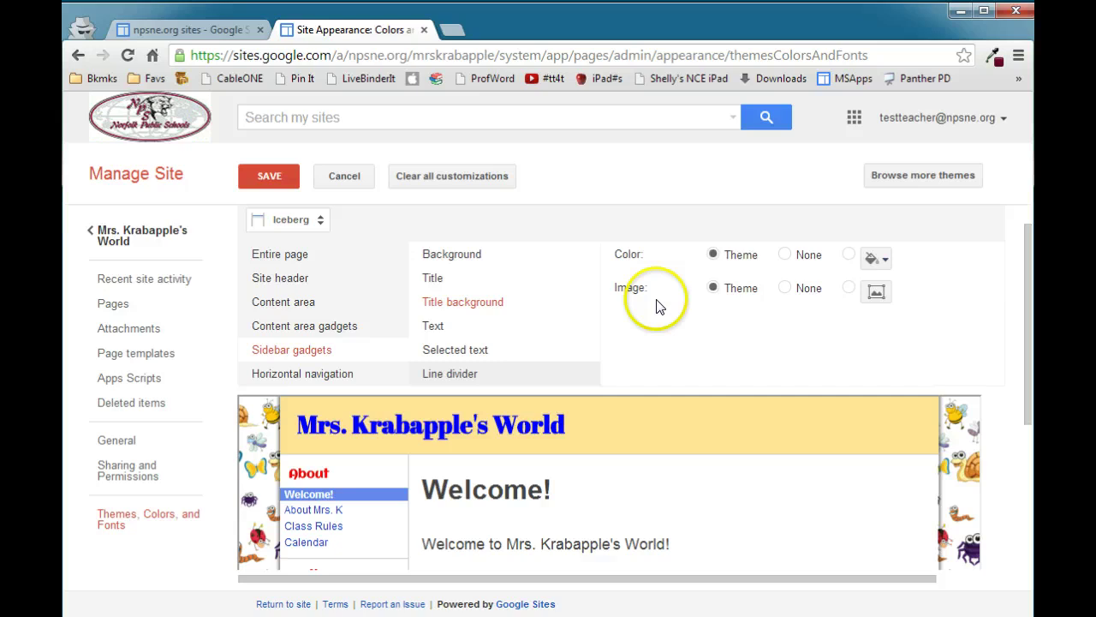
click(871, 257)
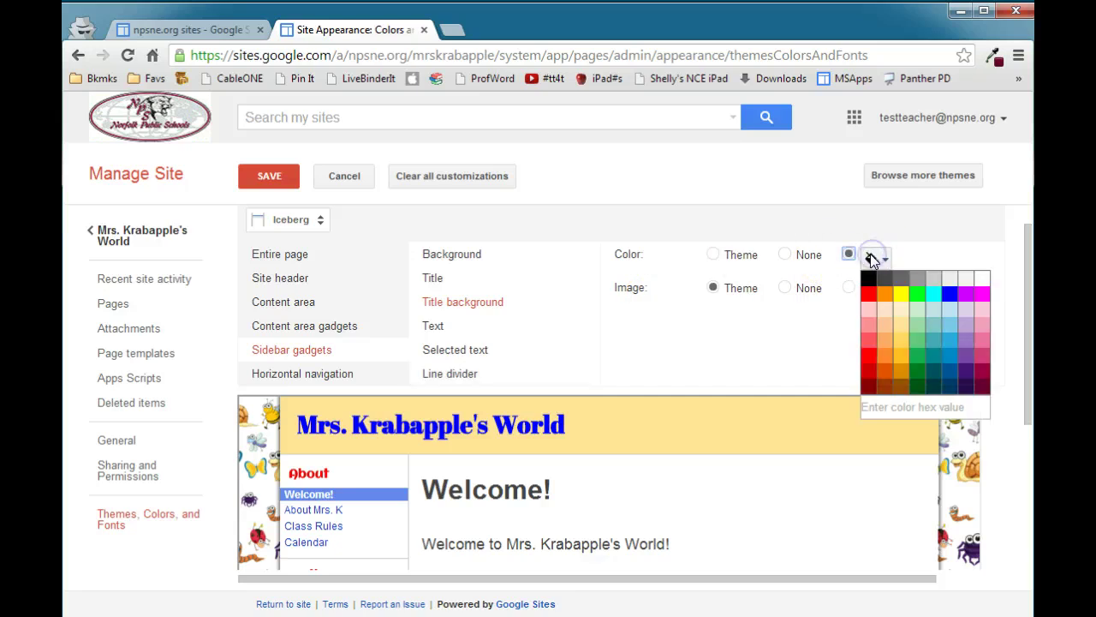
click(899, 323)
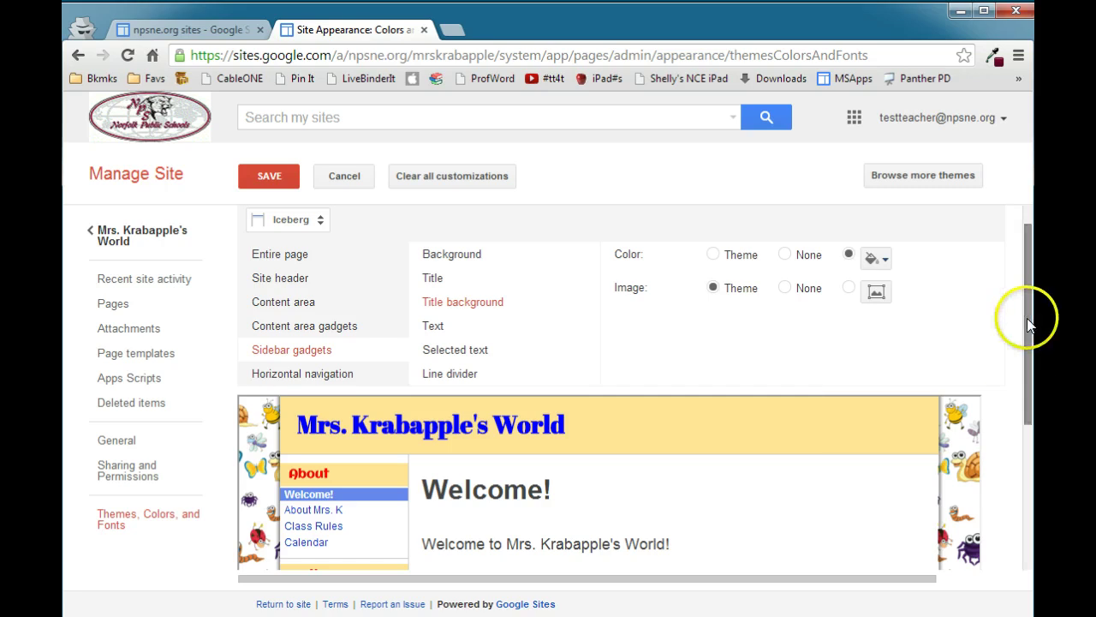
- Set the sidebar gadgets' title color to blue, check the titles in the preview and review the title background settings
drag(1027, 318, 1031, 294)
click(433, 311)
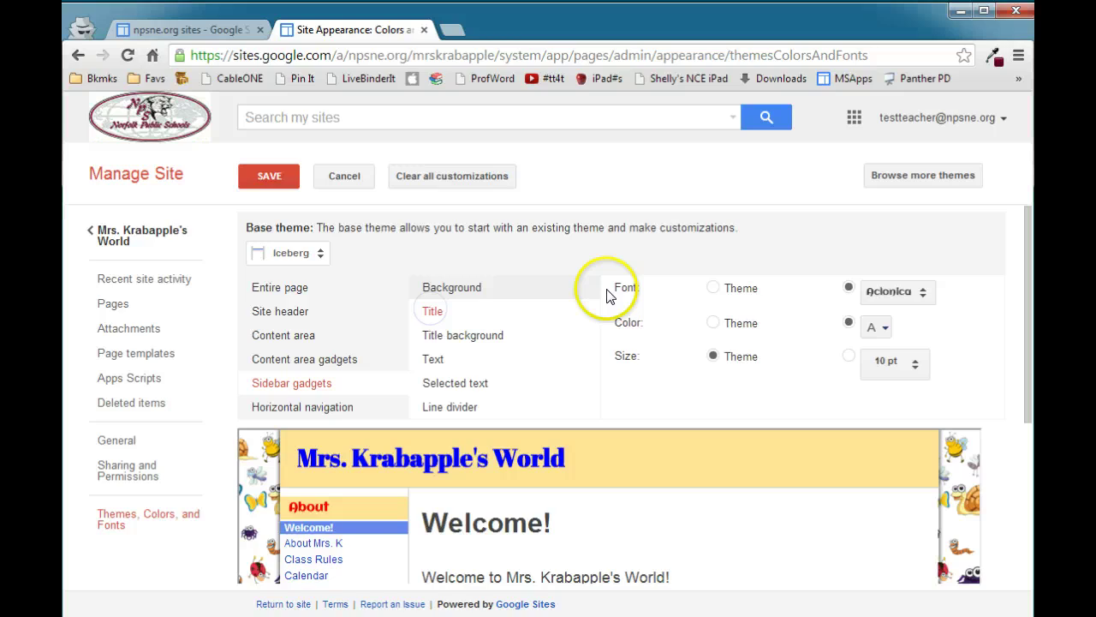
click(875, 326)
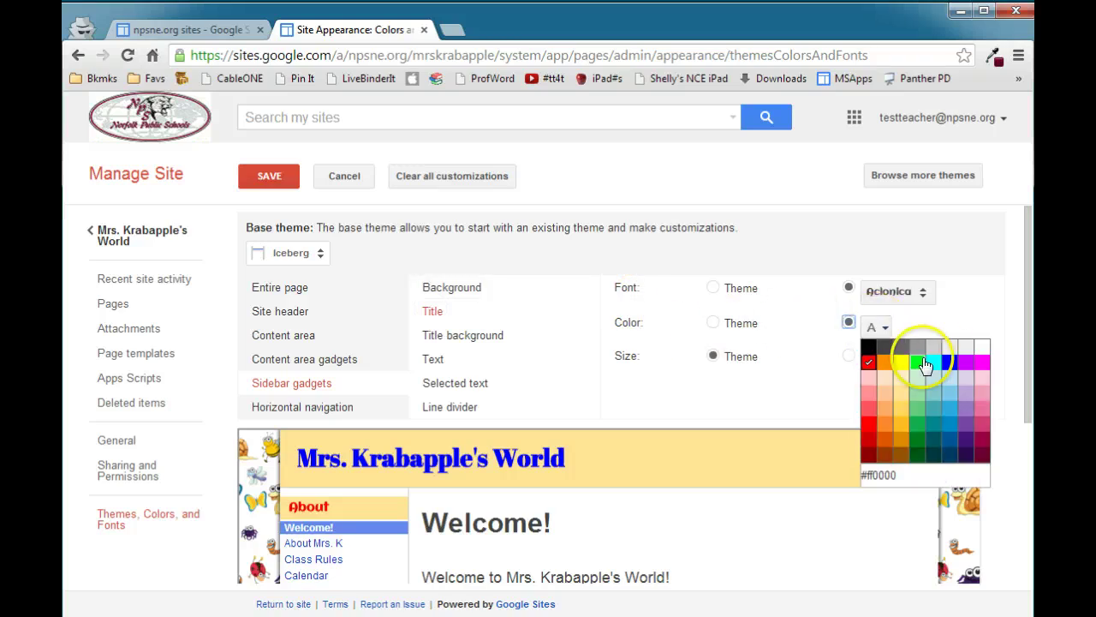
click(998, 358)
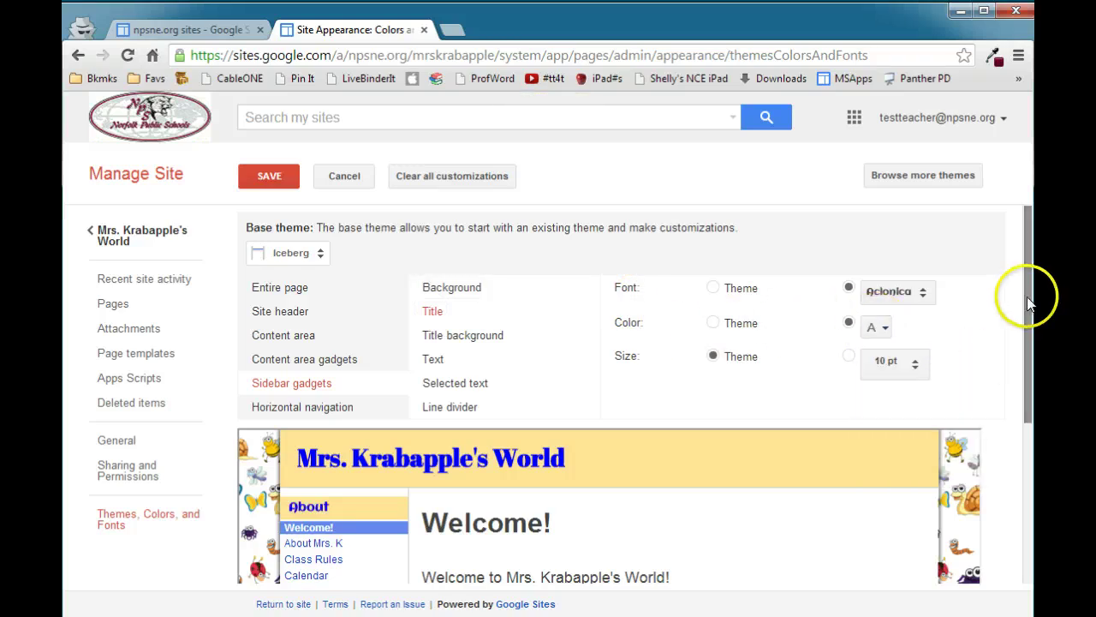
scroll(1027, 296, down, 2)
scroll(1027, 296, up, 2)
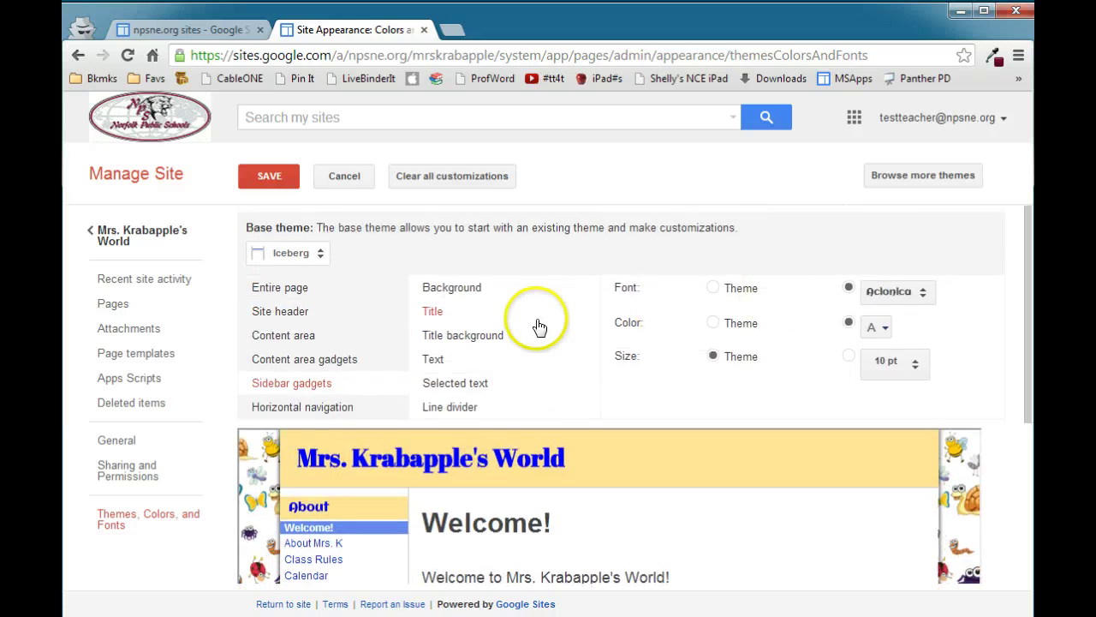
click(466, 337)
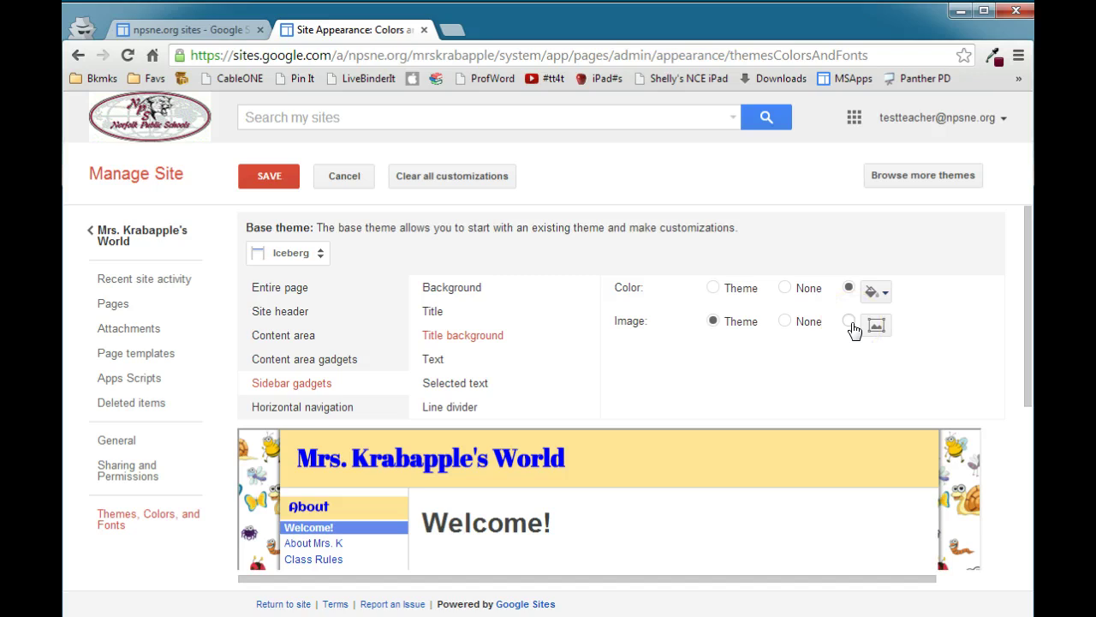
- Try the Aclonica font on the sidebar gadgets' text, check it in the preview and reset the font to Theme
click(437, 358)
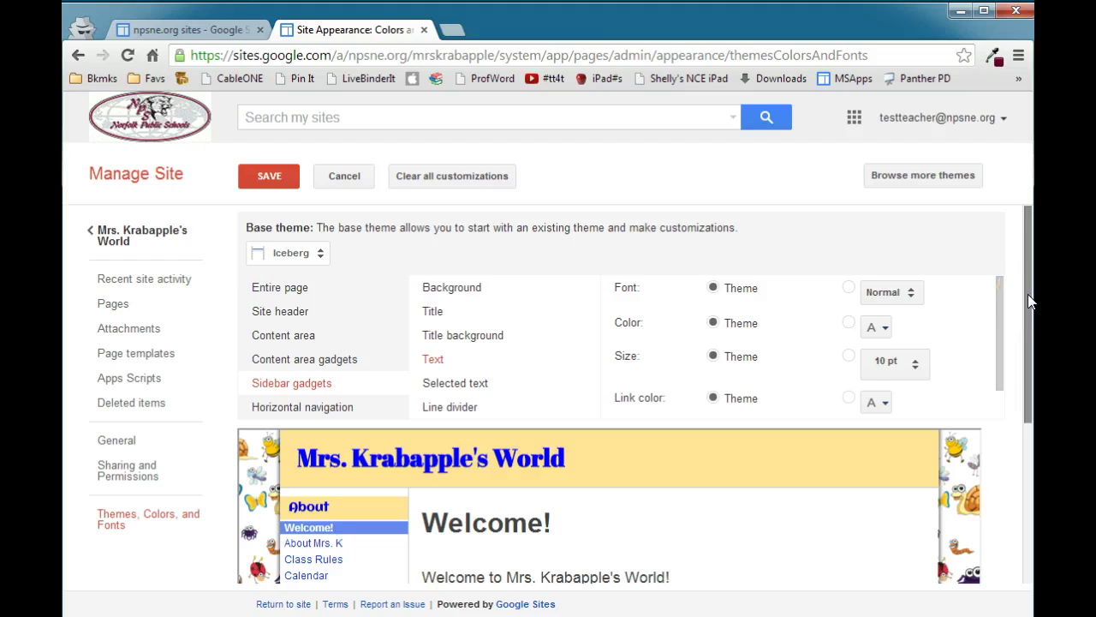
drag(1028, 294, 1025, 503)
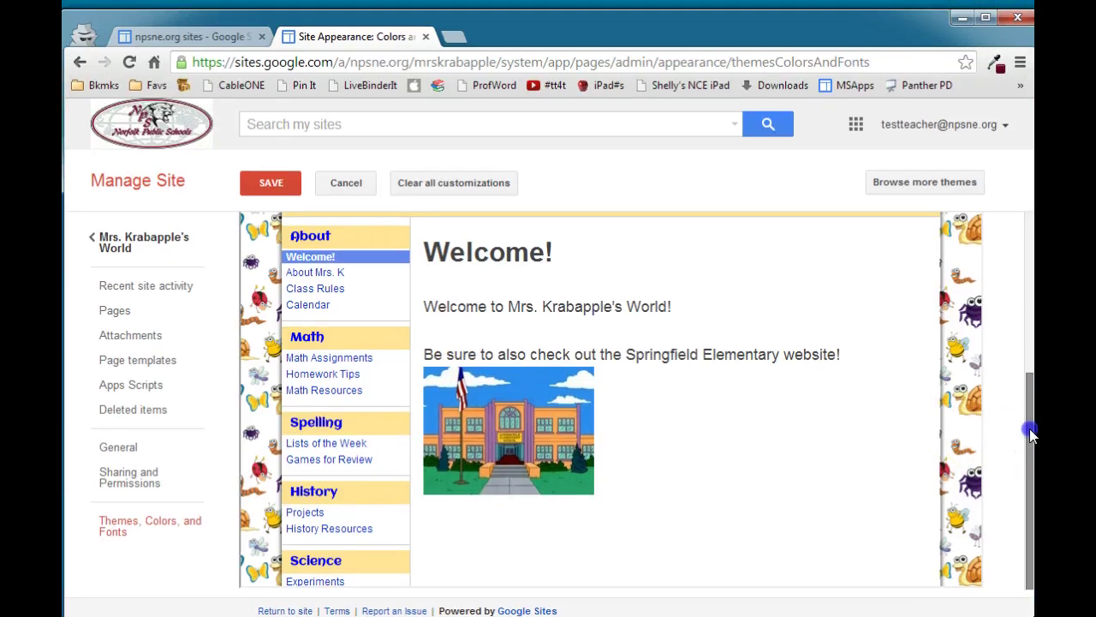
drag(1025, 430, 1017, 235)
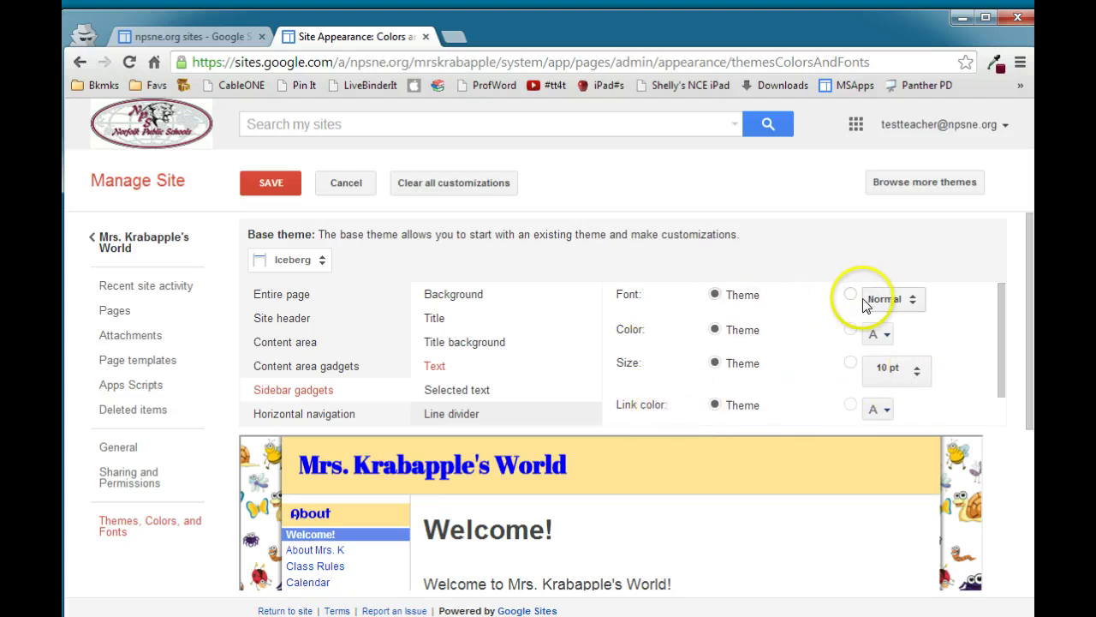
click(891, 300)
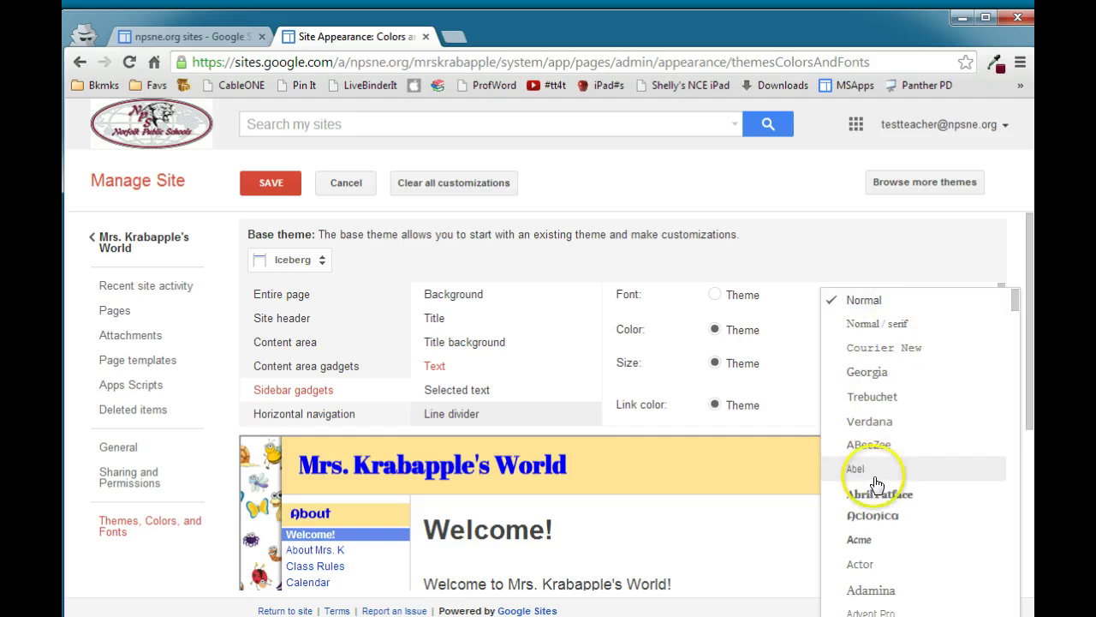
click(873, 516)
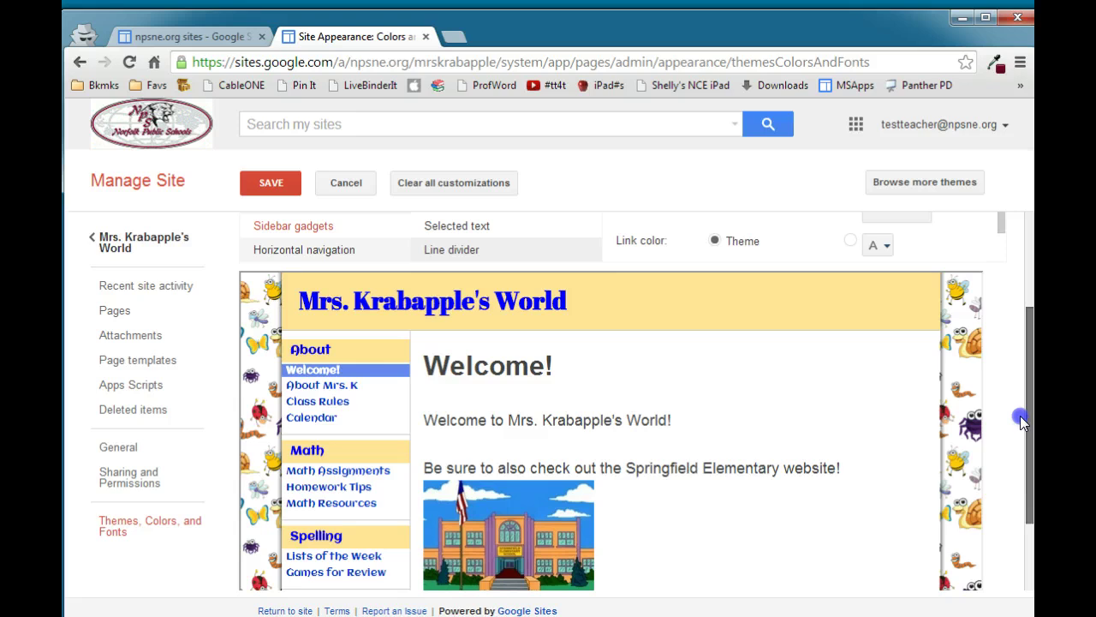
drag(1021, 420, 1018, 315)
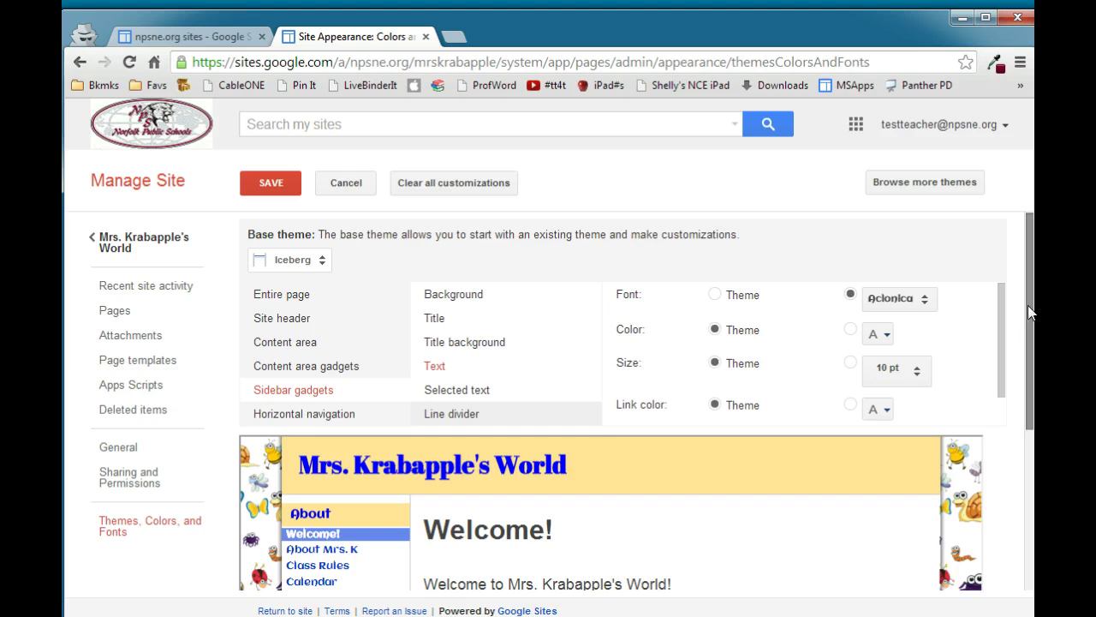
click(715, 295)
- Try red as the sidebar gadgets' text color, compare it with the preview and reset the color to Theme
click(877, 334)
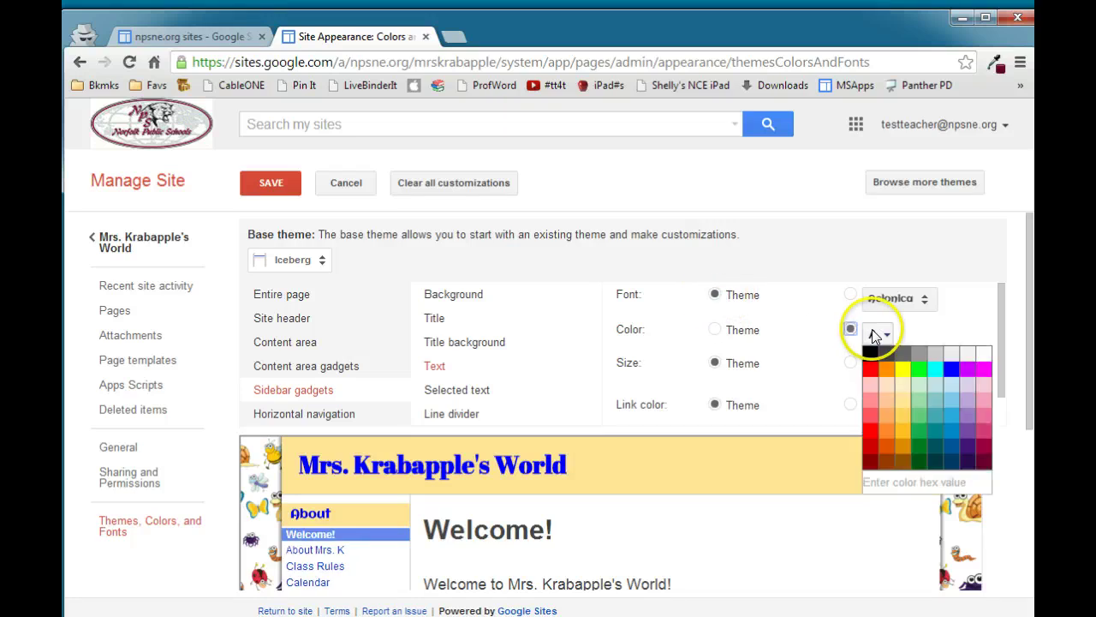
click(869, 367)
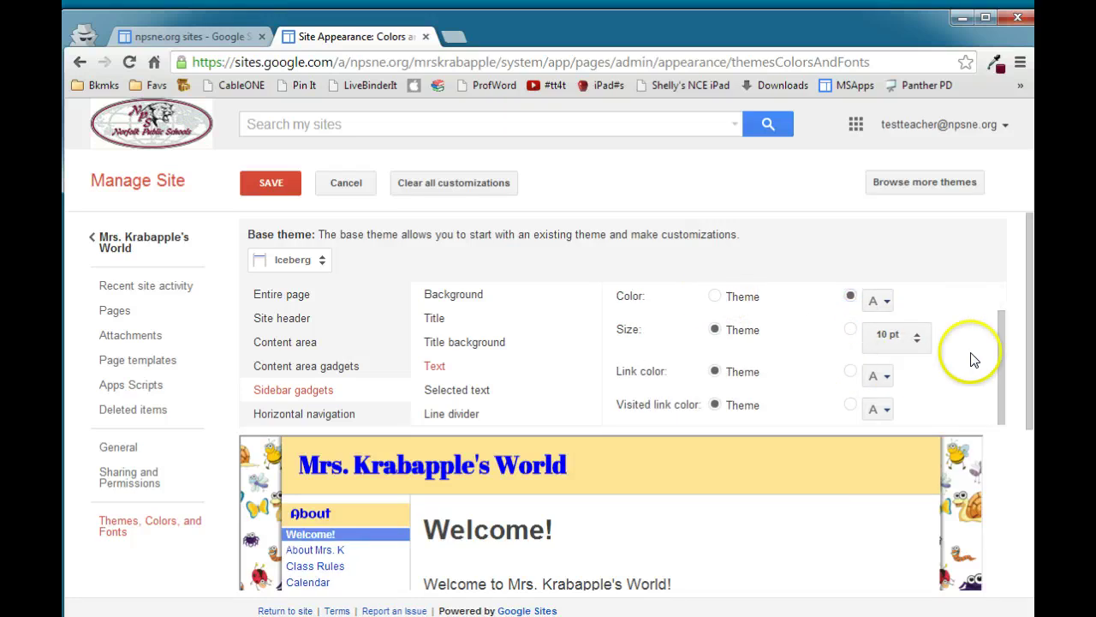
drag(1030, 318, 1027, 340)
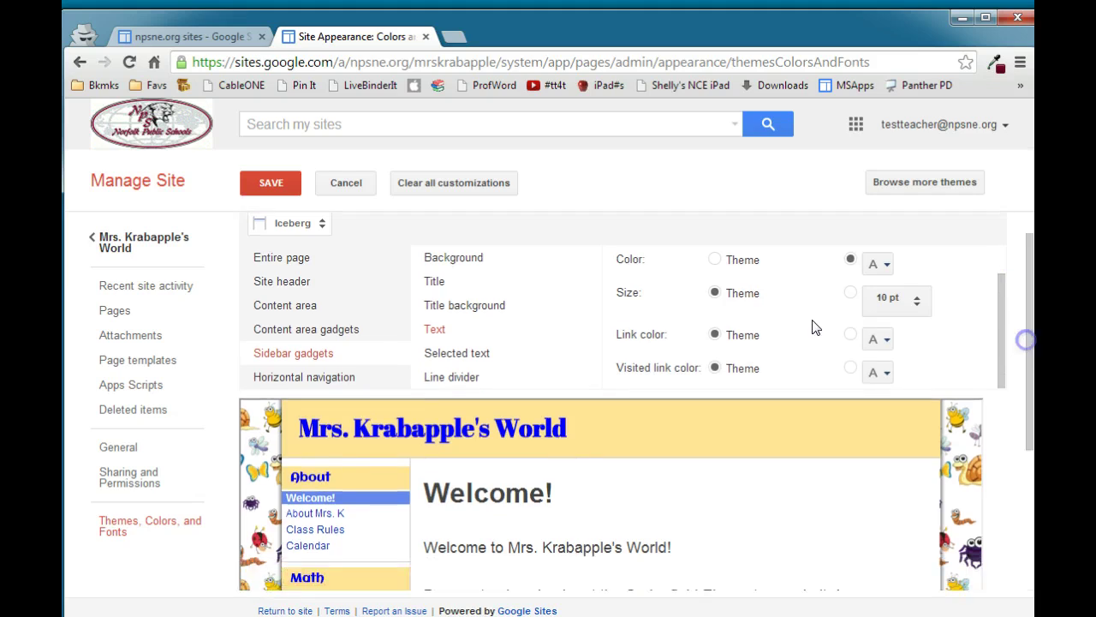
click(616, 295)
click(311, 512)
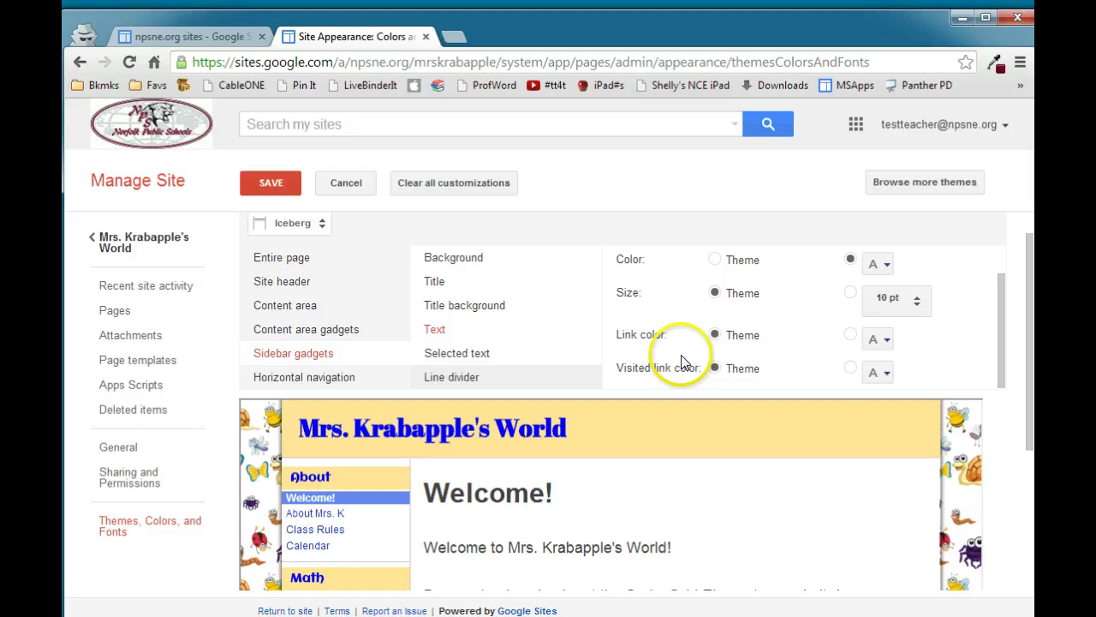
click(714, 258)
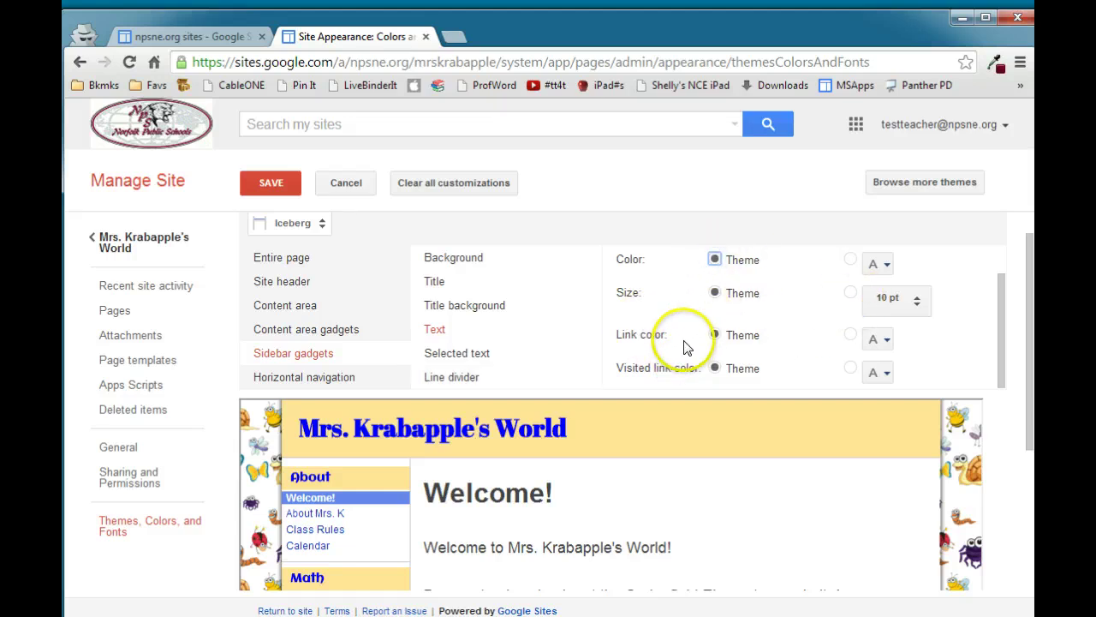
- Try red as the sidebar gadgets' link color, check the page links and reset the link color to Theme
click(849, 335)
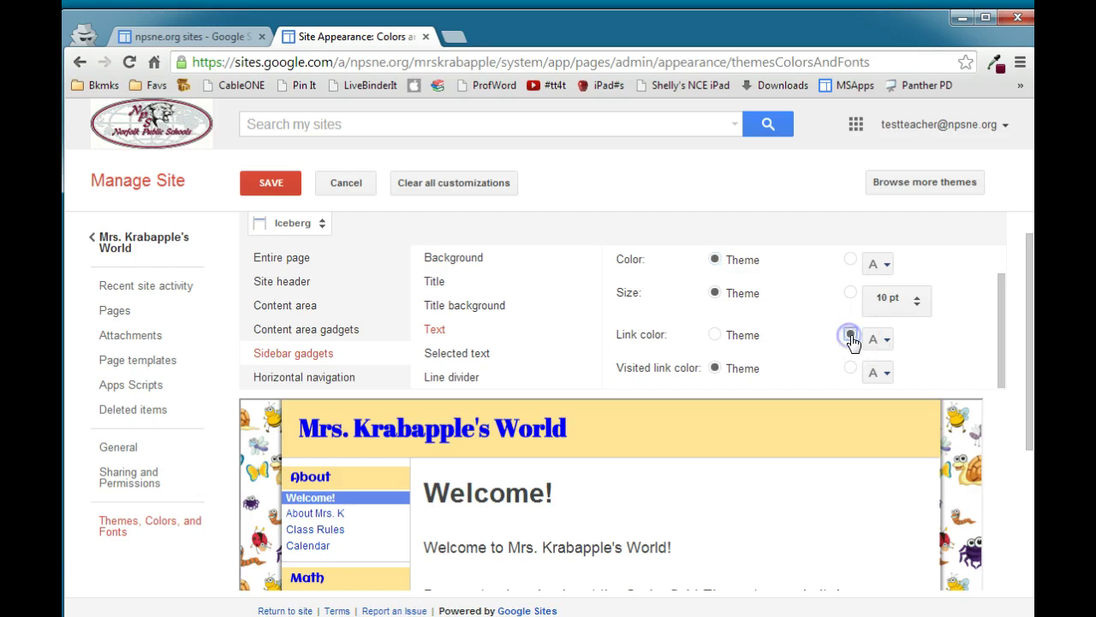
click(872, 338)
click(870, 377)
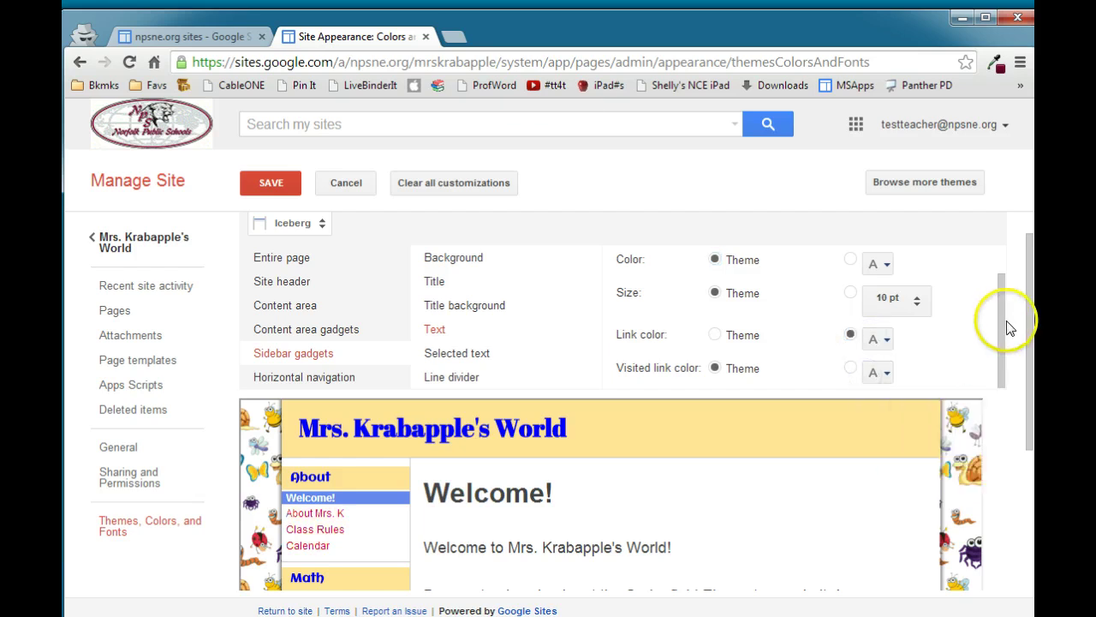
drag(1022, 372, 1029, 287)
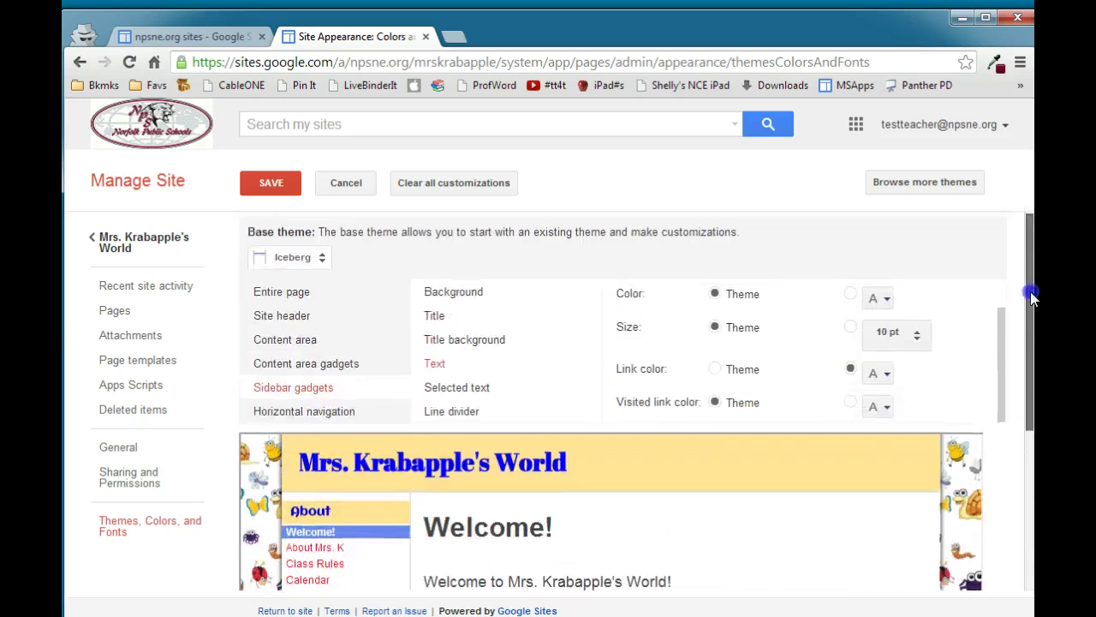
click(714, 371)
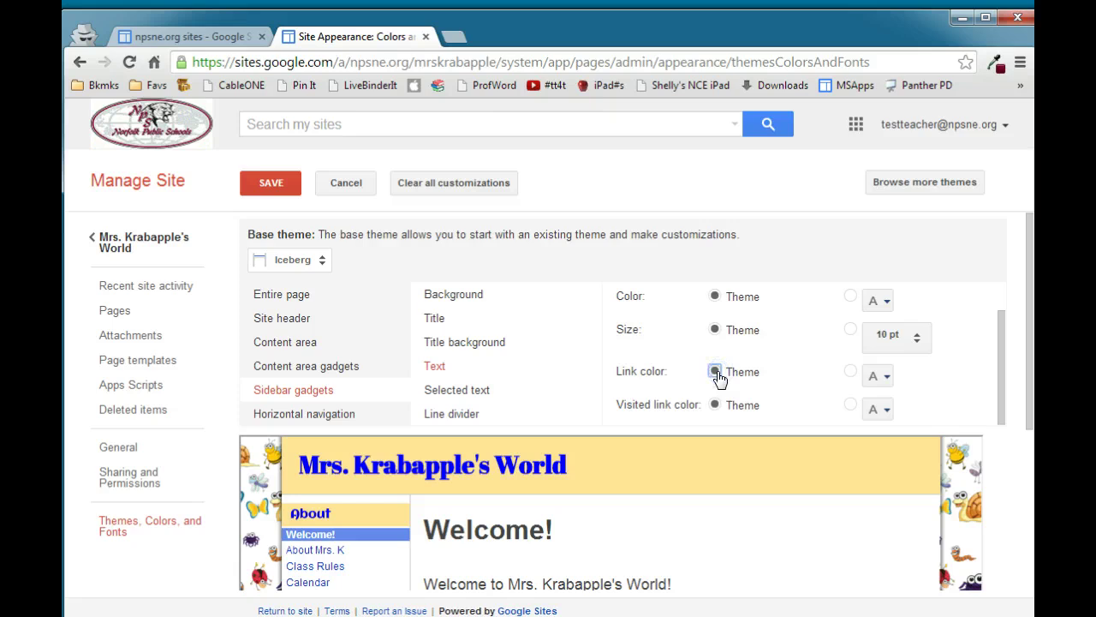
mouse_move(1031, 334)
mouse_down()
mouse_move(1023, 457)
mouse_move(1019, 334)
mouse_up()
- Set the sidebar gadgets' selected text to blue with a light yellow-orange background color that matches the titles
click(437, 390)
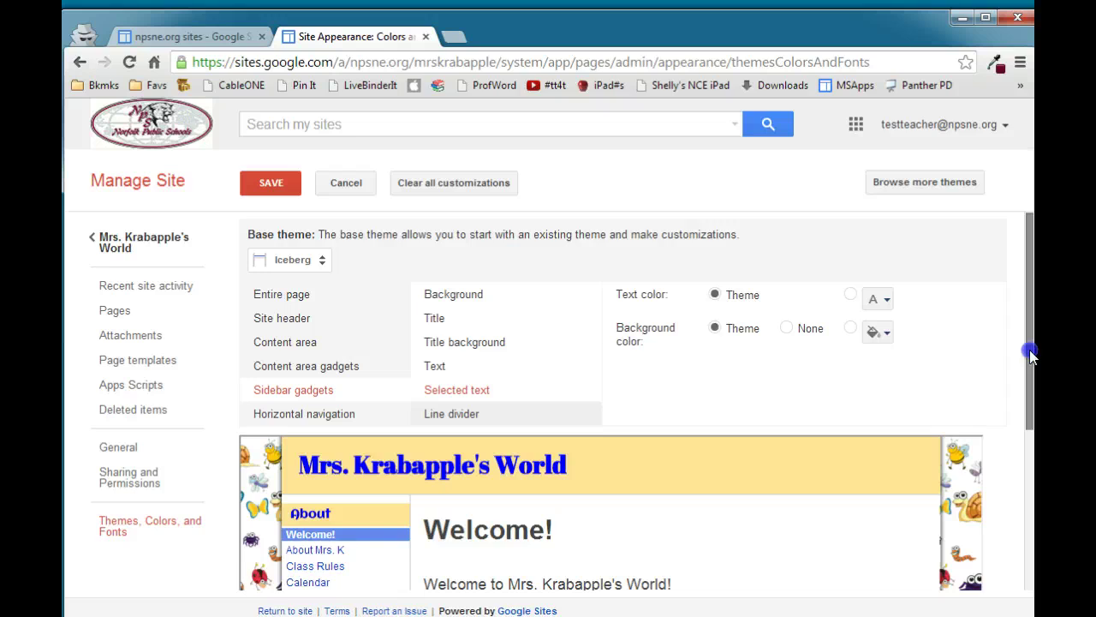
drag(1031, 348, 1026, 451)
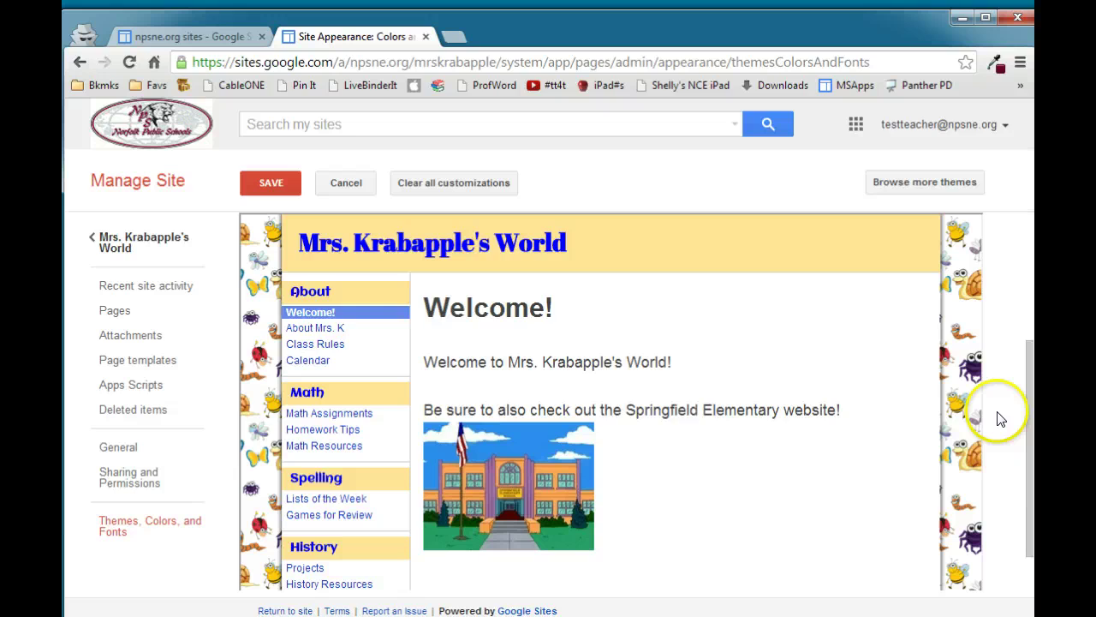
scroll(1032, 432, up, 3)
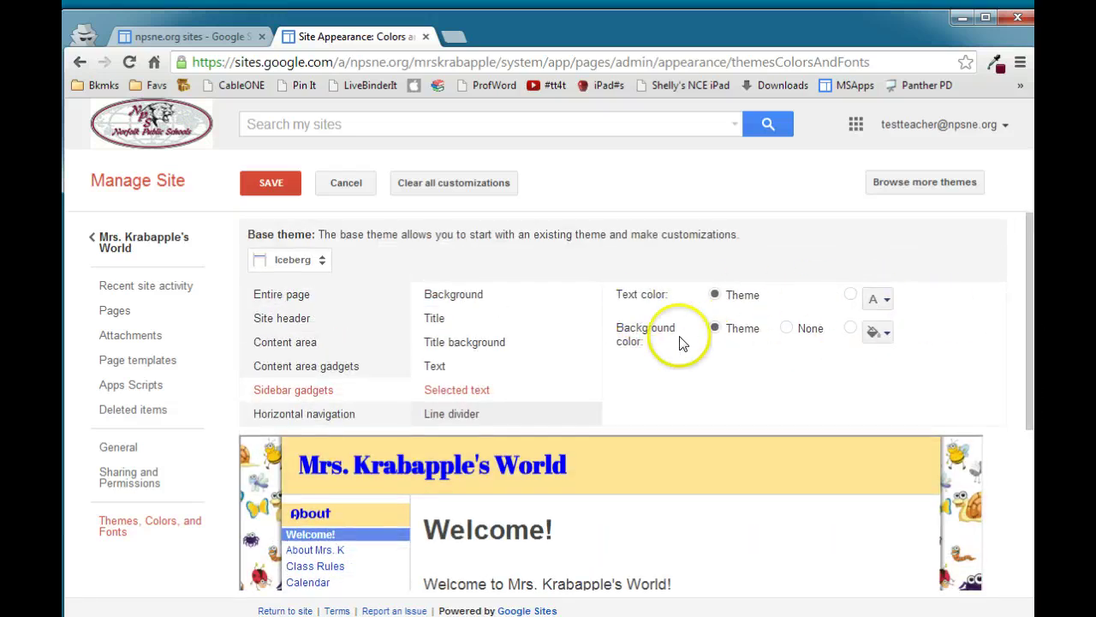
click(846, 332)
click(877, 332)
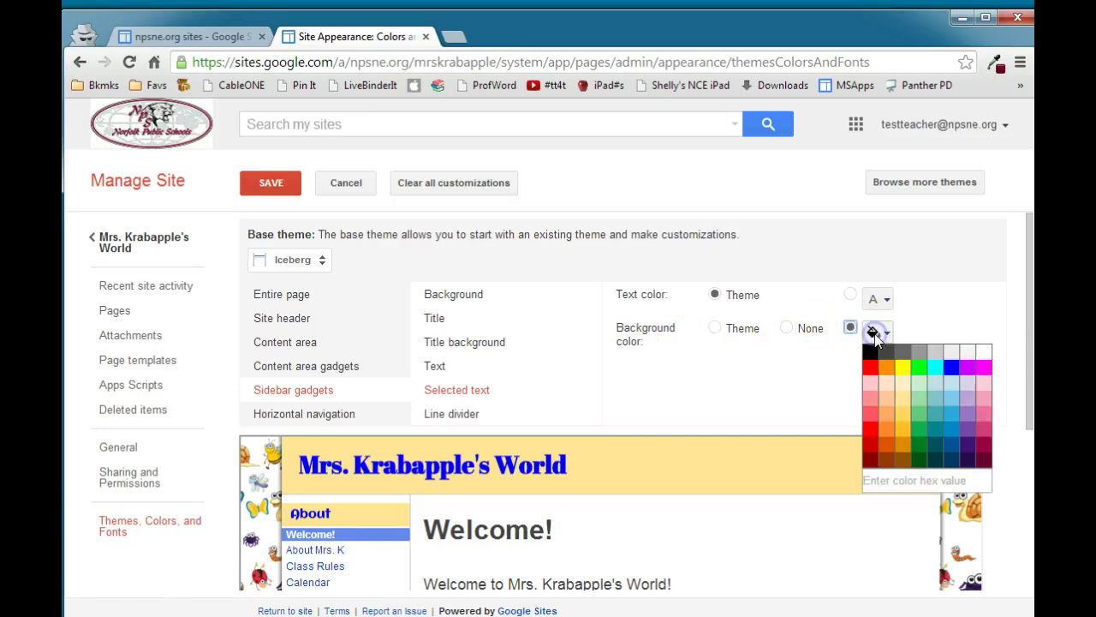
click(904, 400)
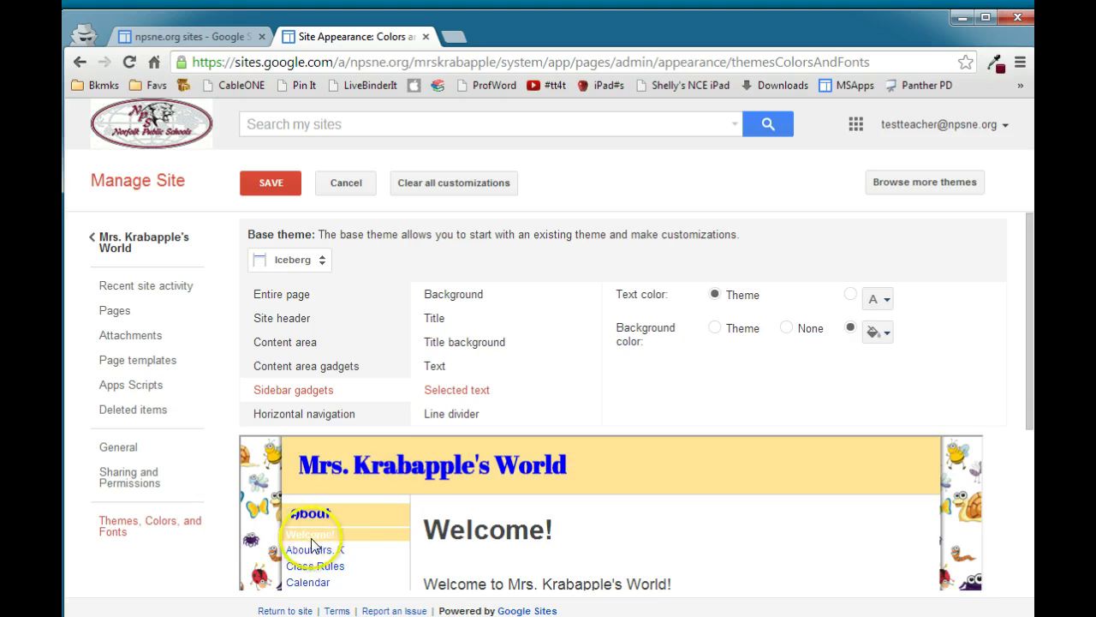
click(882, 298)
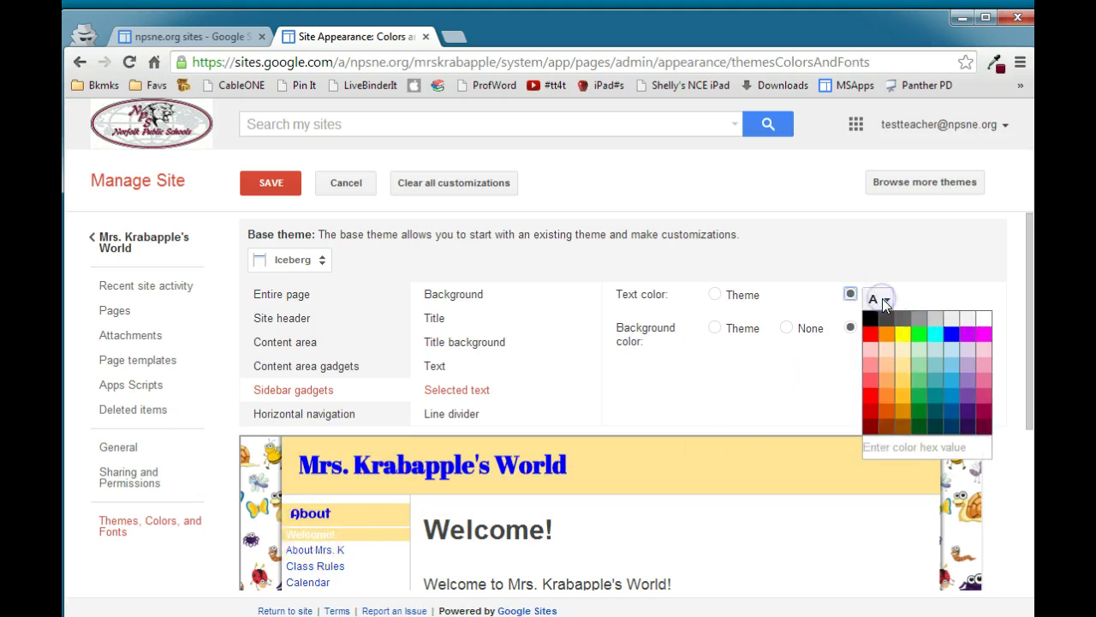
click(949, 341)
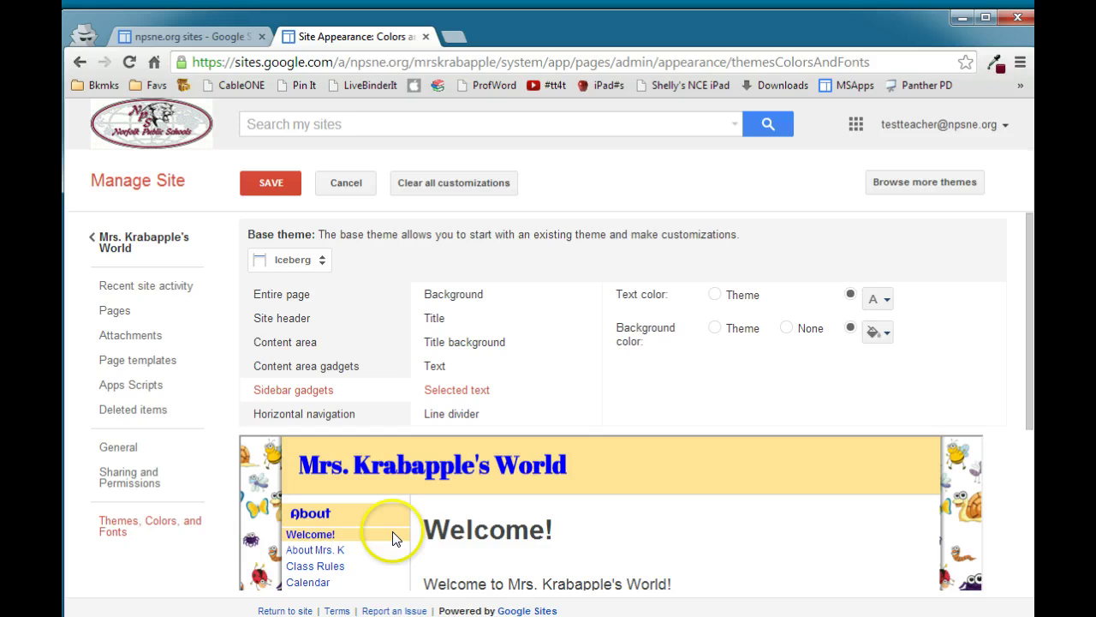
- Set the sidebar gadgets' line divider color to red and check the dividers in the preview
click(465, 417)
drag(1034, 304, 1034, 398)
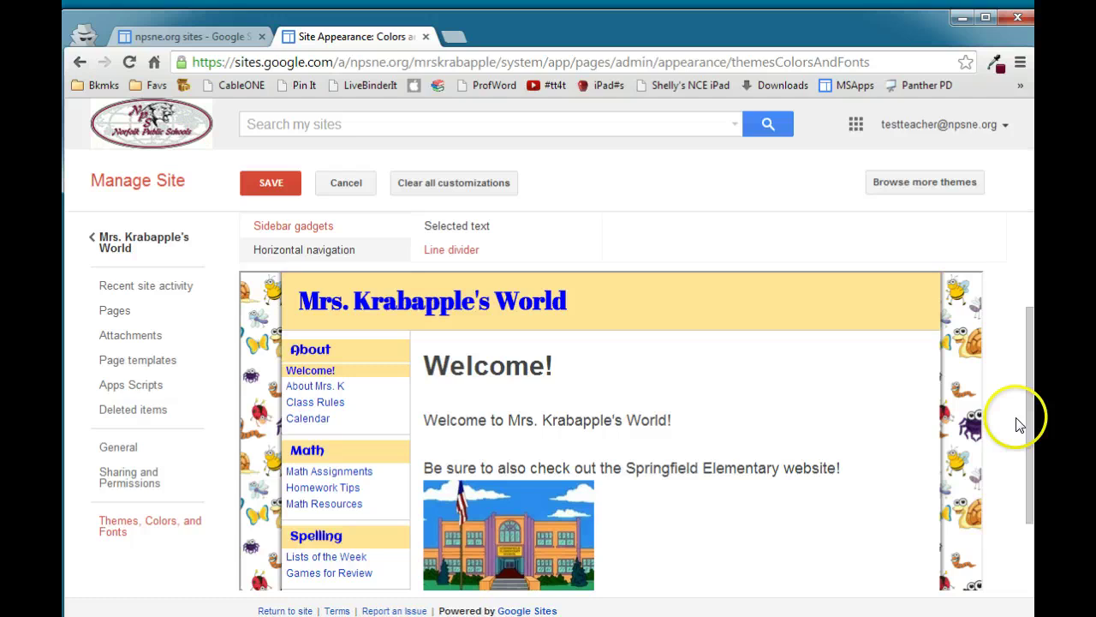
drag(1028, 430, 1029, 363)
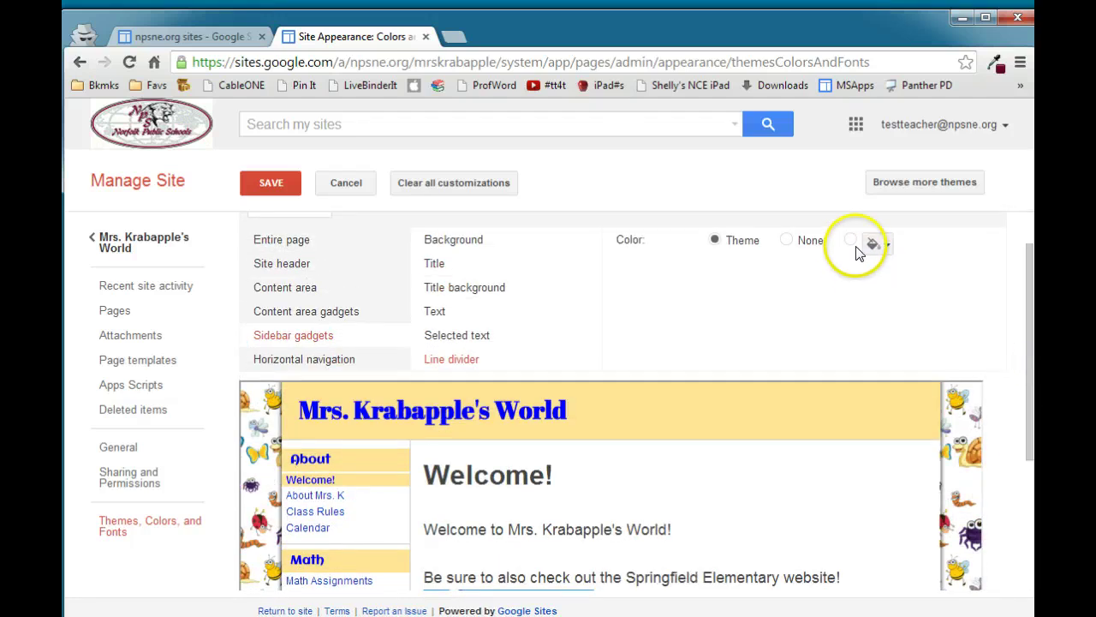
click(874, 243)
click(870, 283)
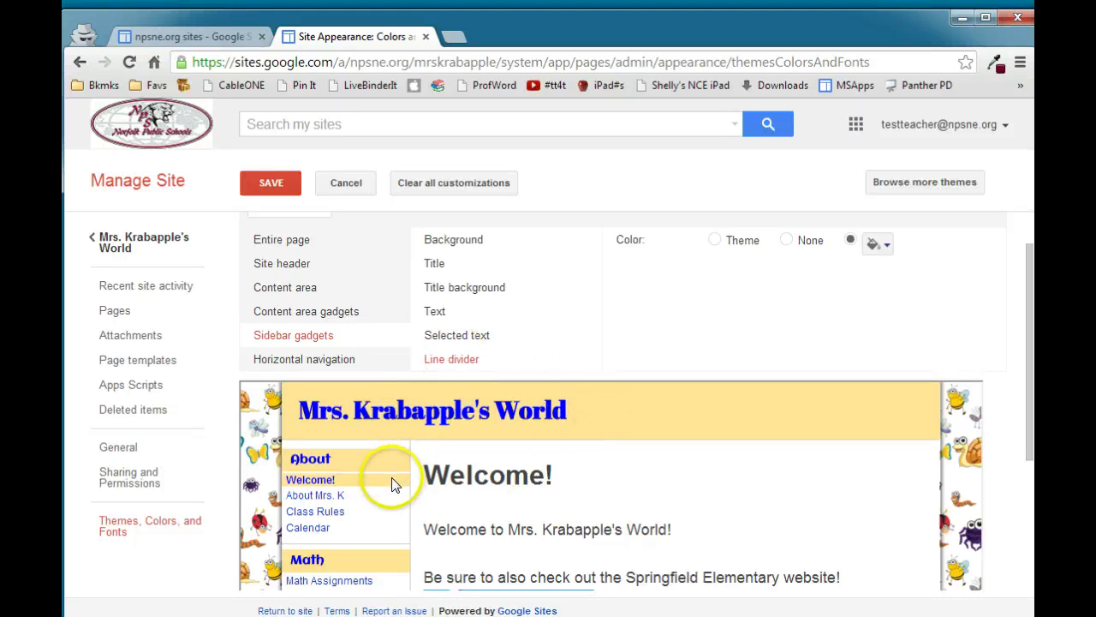
drag(1034, 426, 1034, 396)
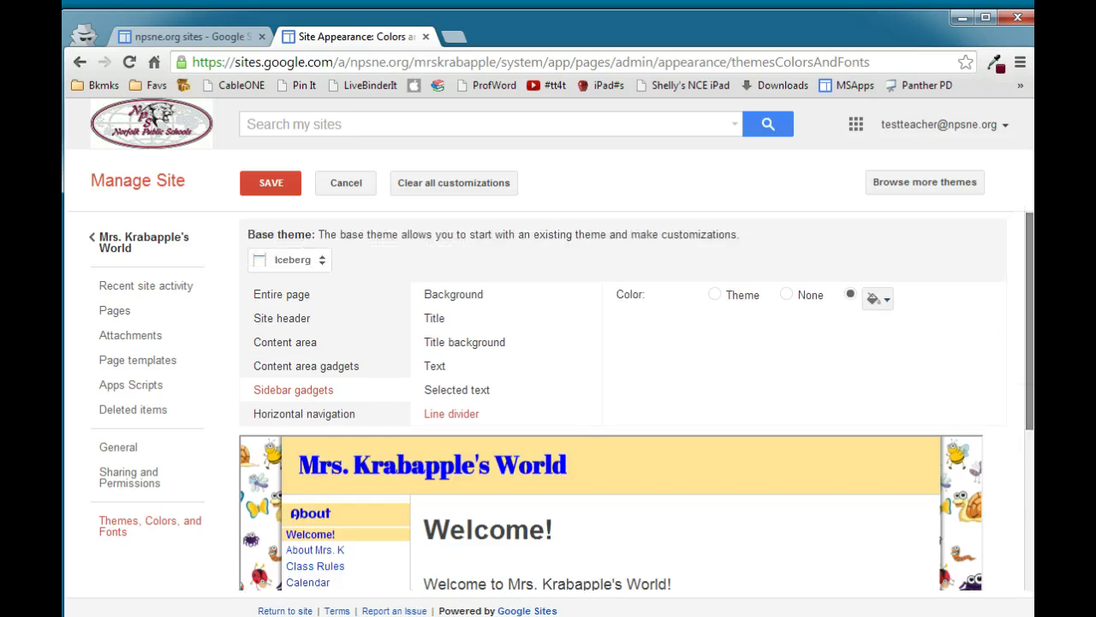
drag(1032, 350, 1027, 487)
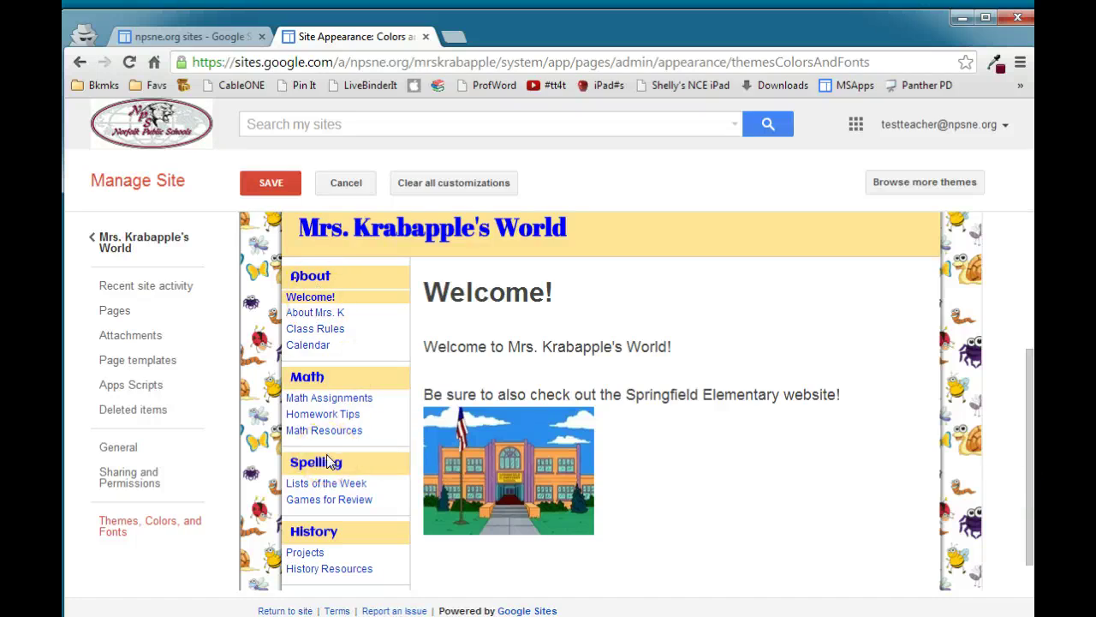
click(1032, 465)
drag(1032, 465, 1032, 328)
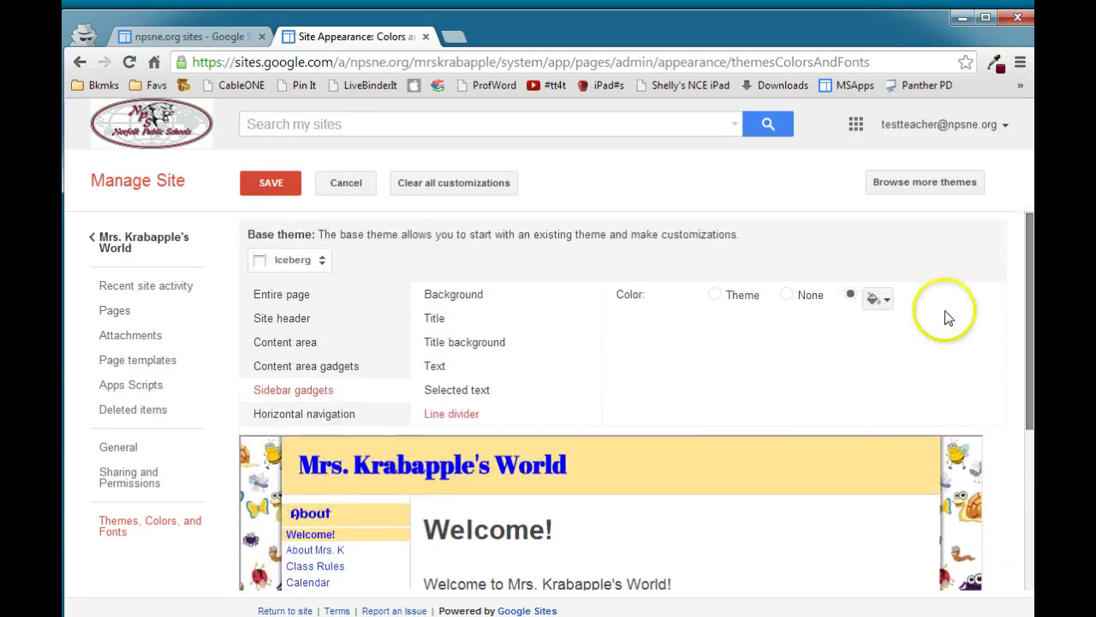